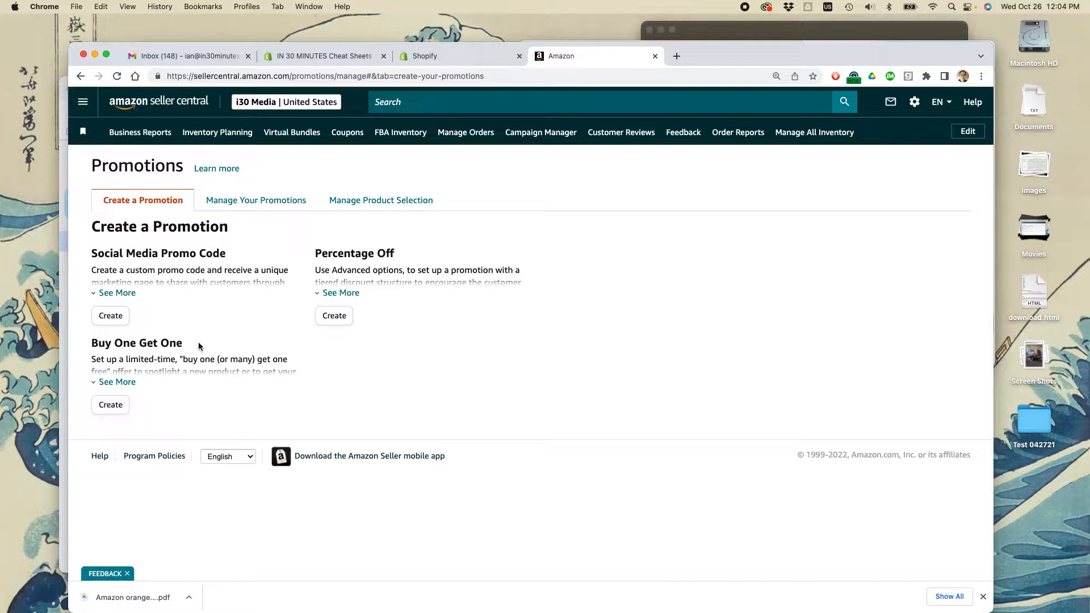
# - Start a new Buy One Get One promotion and enlarge the browser window to show more of its form
pyautogui.click(112, 405)
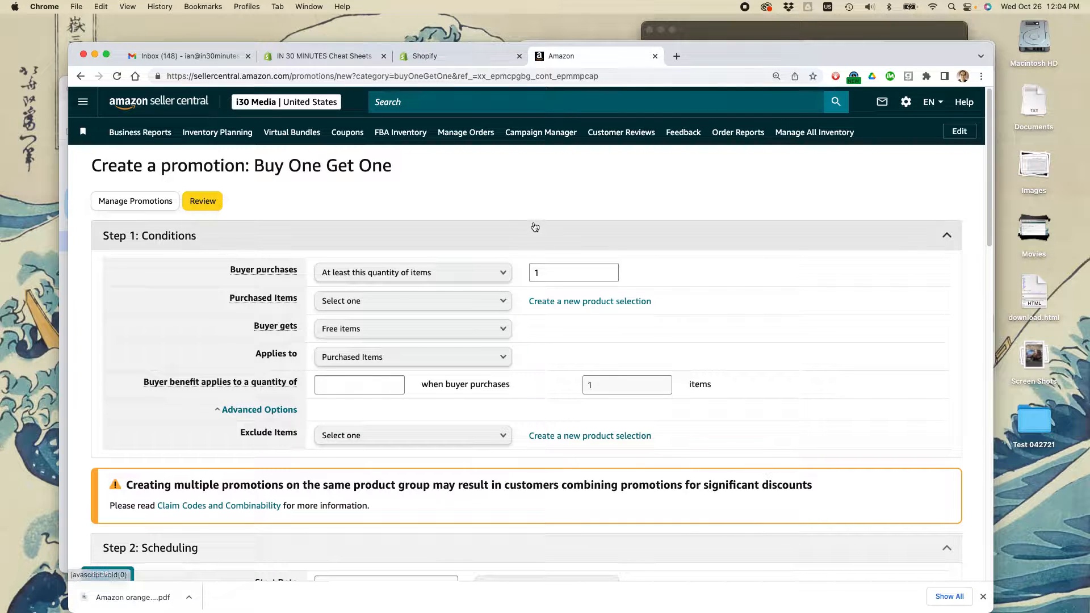
pyautogui.moveTo(738, 53); pyautogui.dragTo(735, 35)
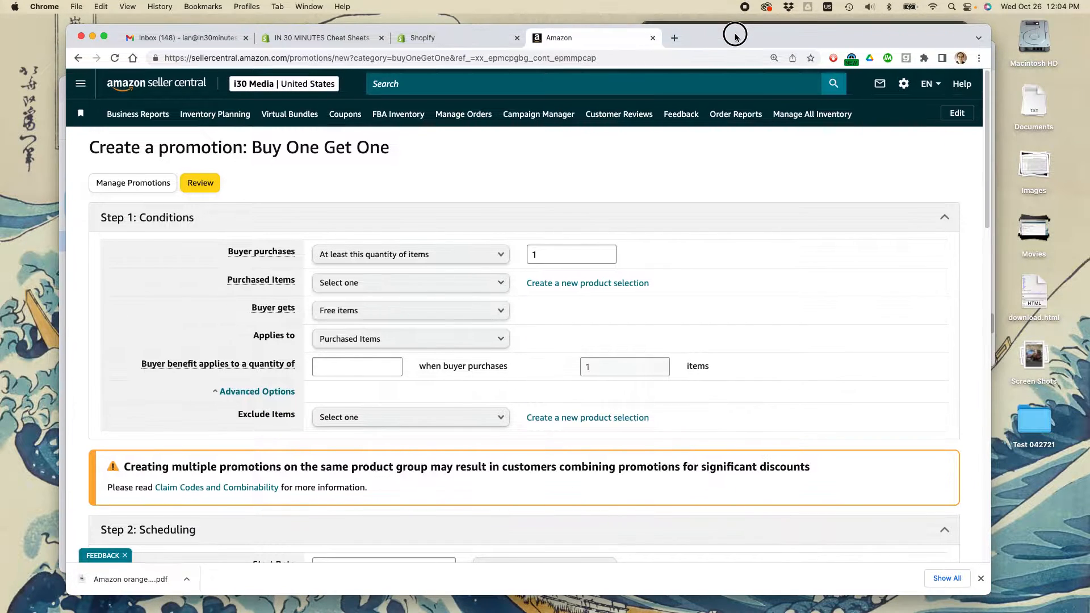
pyautogui.click(982, 585)
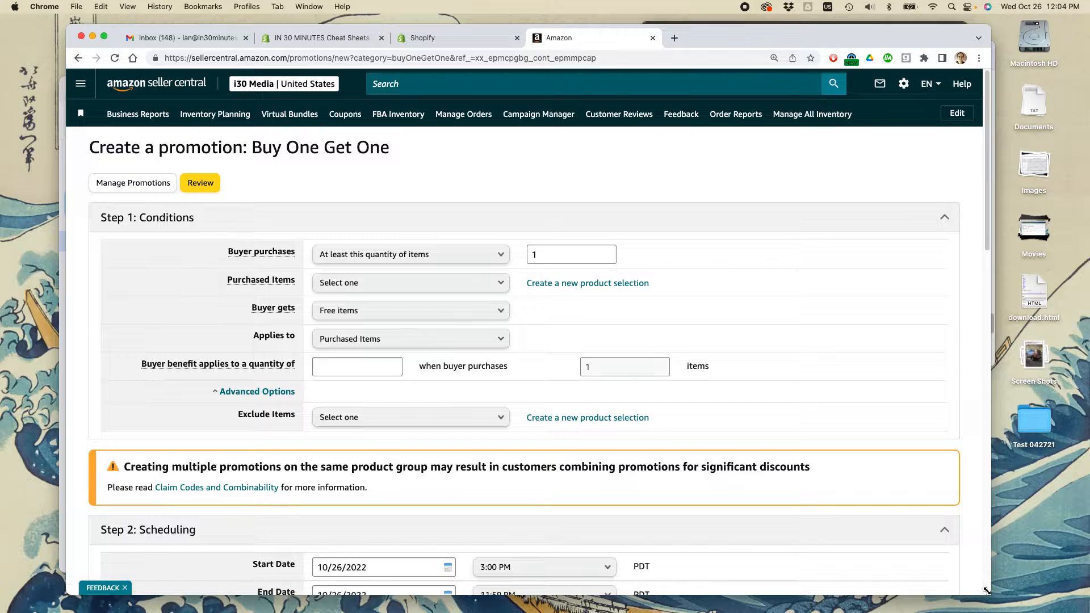
pyautogui.moveTo(990, 594); pyautogui.dragTo(999, 612)
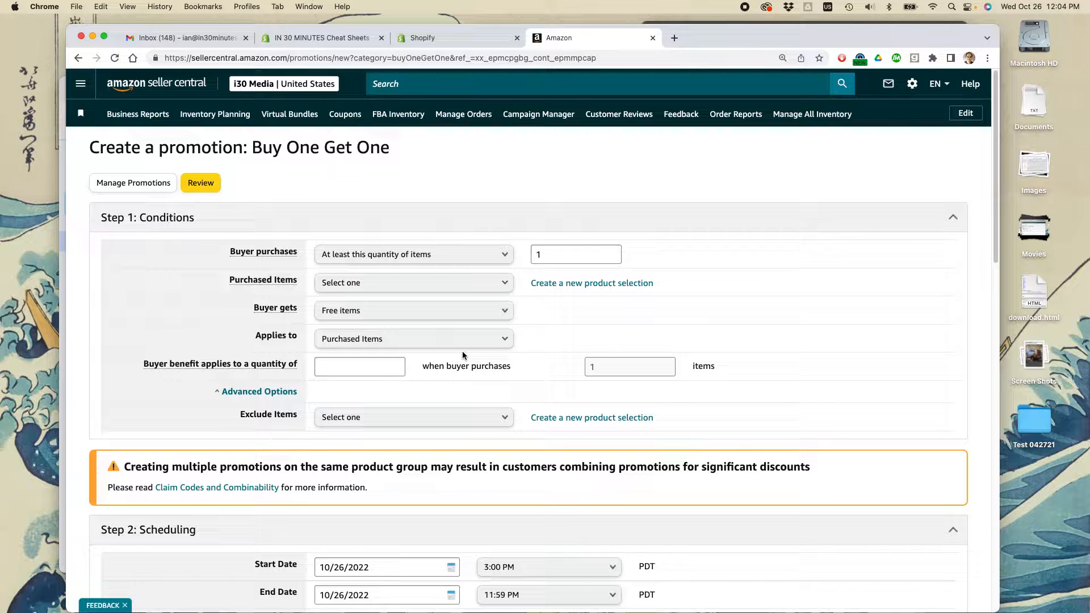
# - Set the buyer purchase condition to at least 5 items
pyautogui.moveTo(242, 259)
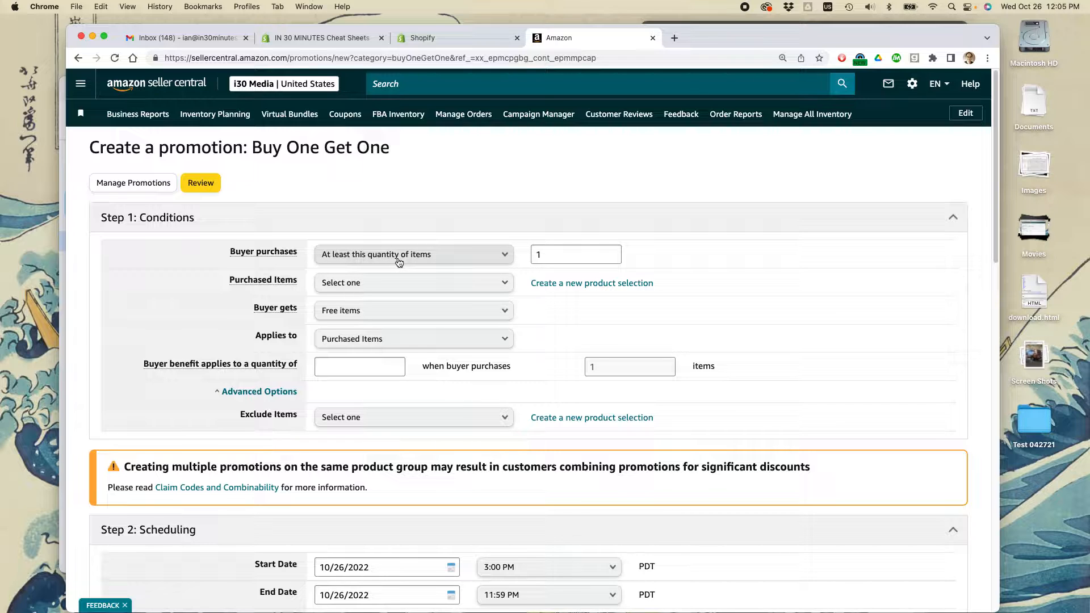
pyautogui.click(505, 259)
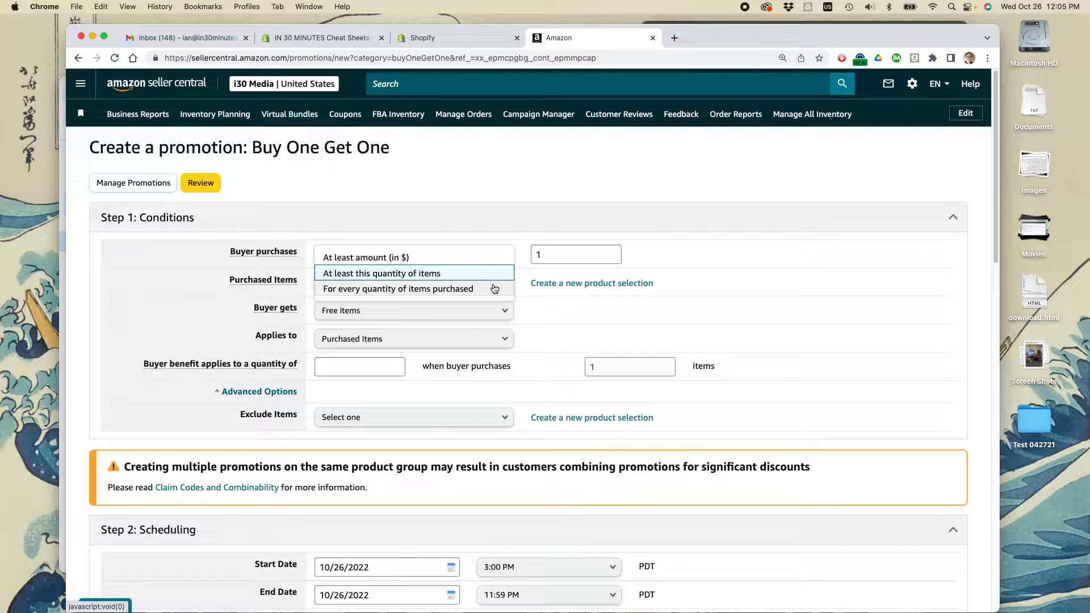
pyautogui.click(497, 179)
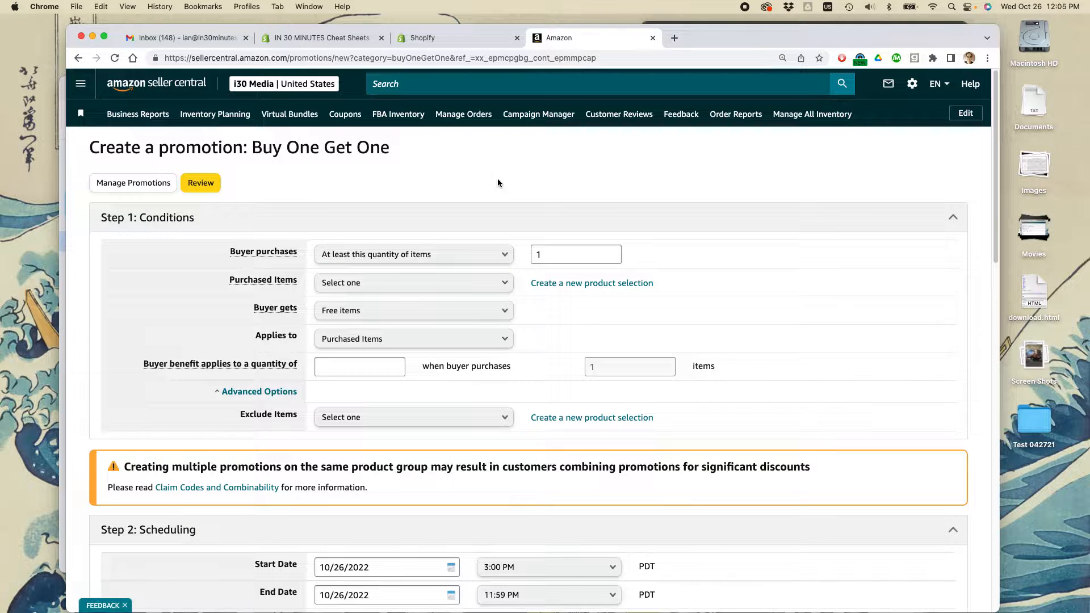
pyautogui.doubleClick(549, 256)
pyautogui.write('5')
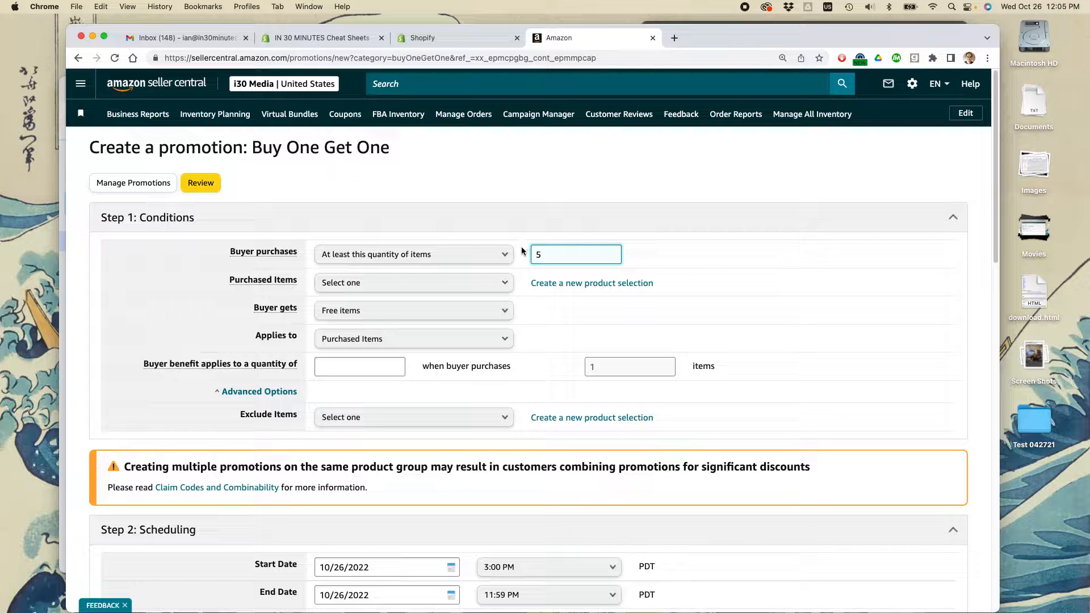
pyautogui.click(527, 170)
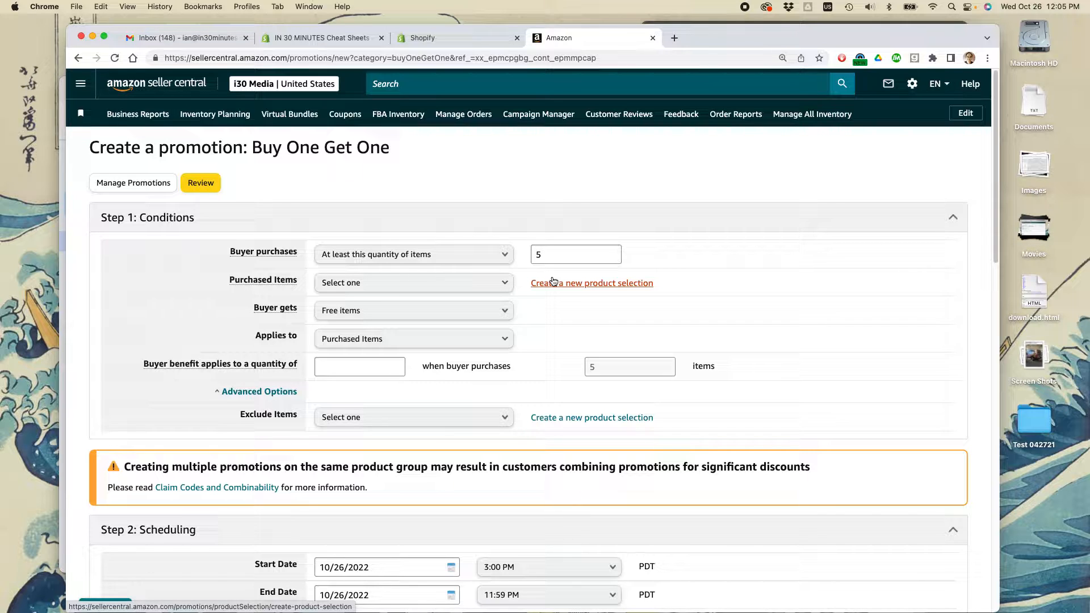
# - Choose the existing product selection "2022 Kit ASINs inc red clay and sampler" as the purchased items
pyautogui.click(509, 286)
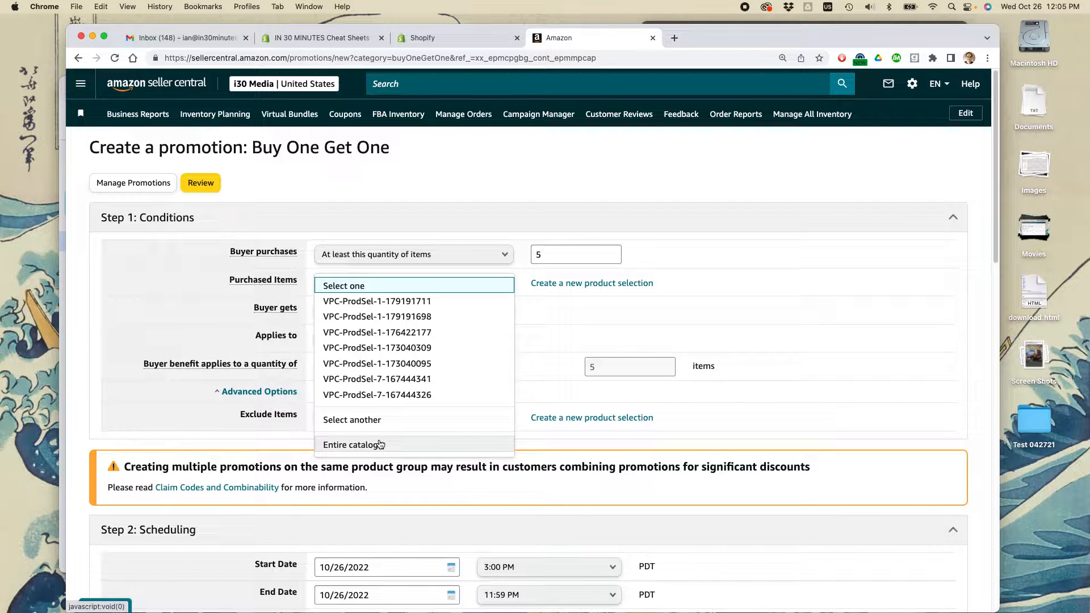
pyautogui.click(377, 420)
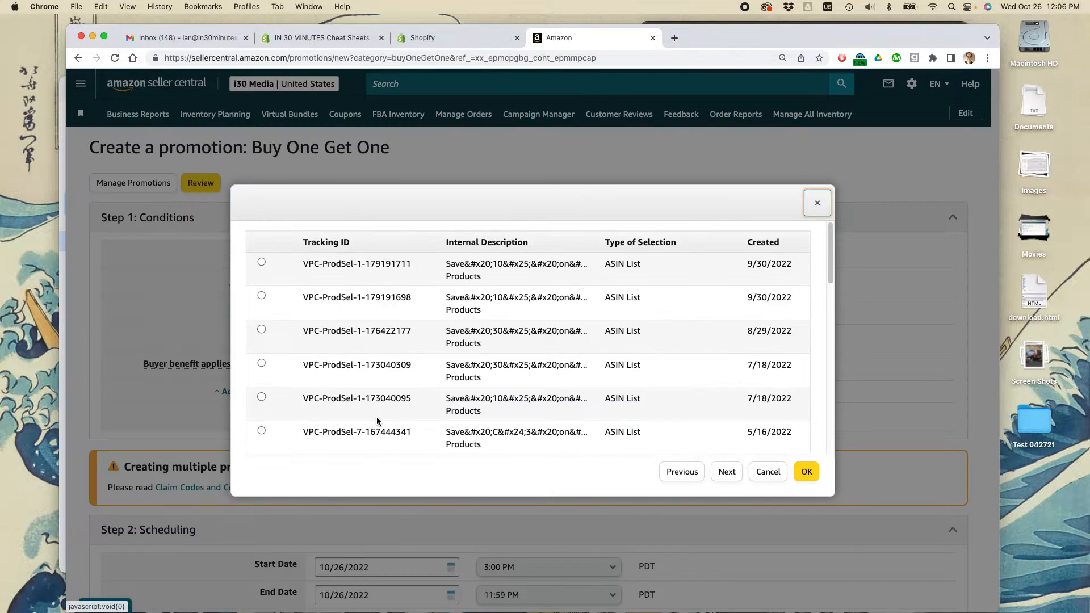
pyautogui.moveTo(829, 259); pyautogui.dragTo(851, 367)
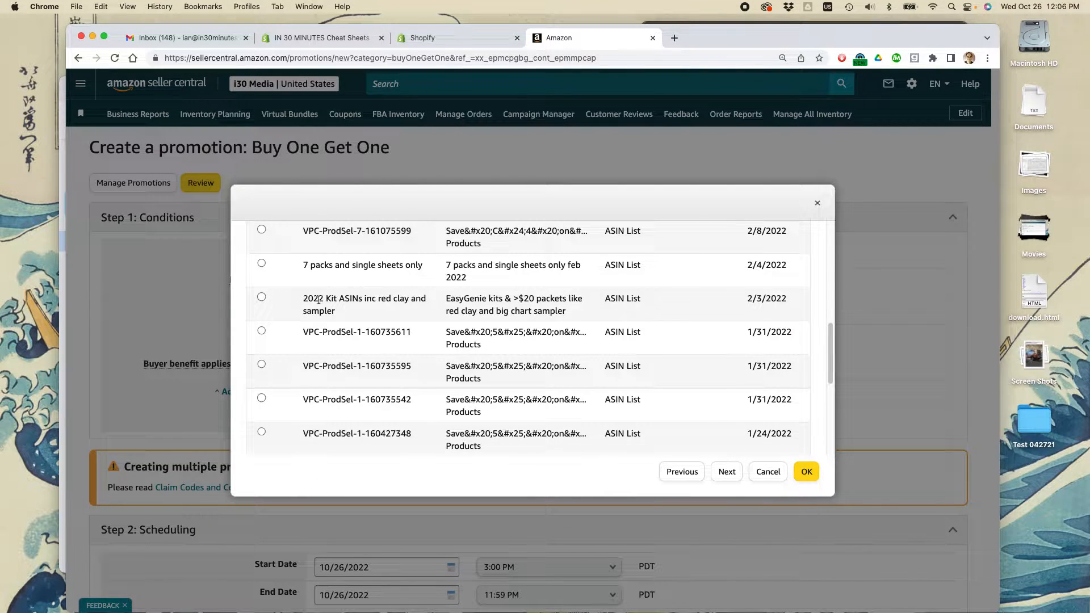
pyautogui.moveTo(303, 298); pyautogui.dragTo(350, 316)
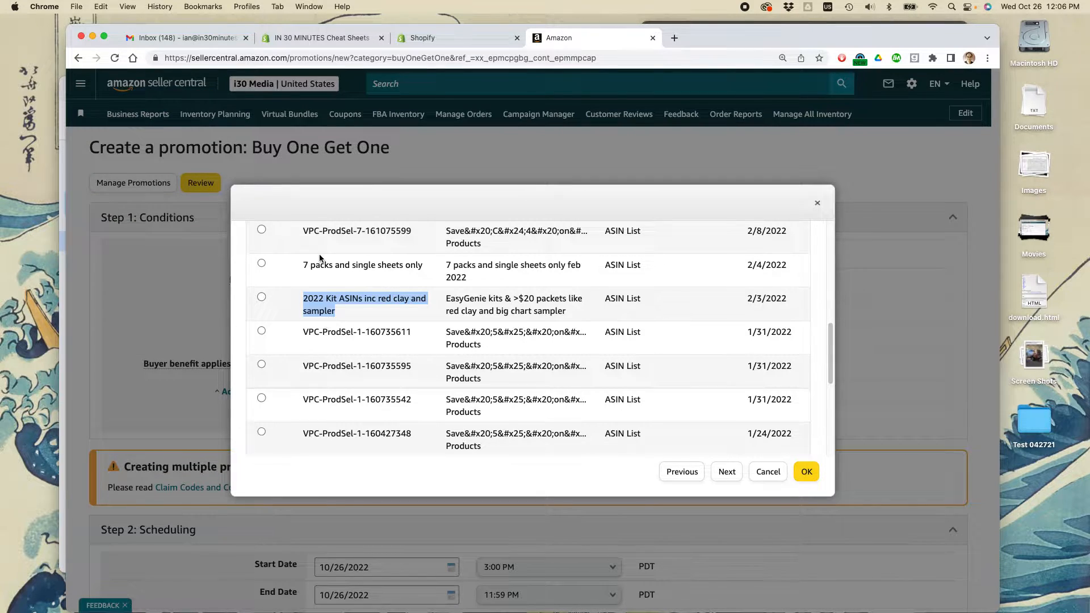
pyautogui.click(305, 264)
pyautogui.moveTo(304, 264); pyautogui.dragTo(422, 273)
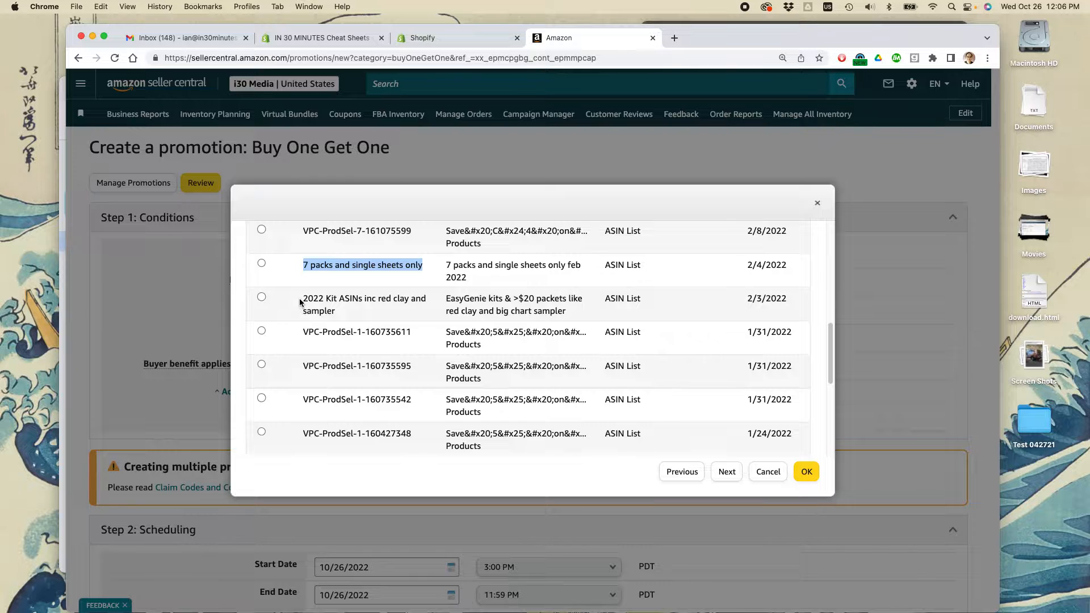
pyautogui.moveTo(303, 299); pyautogui.dragTo(355, 313)
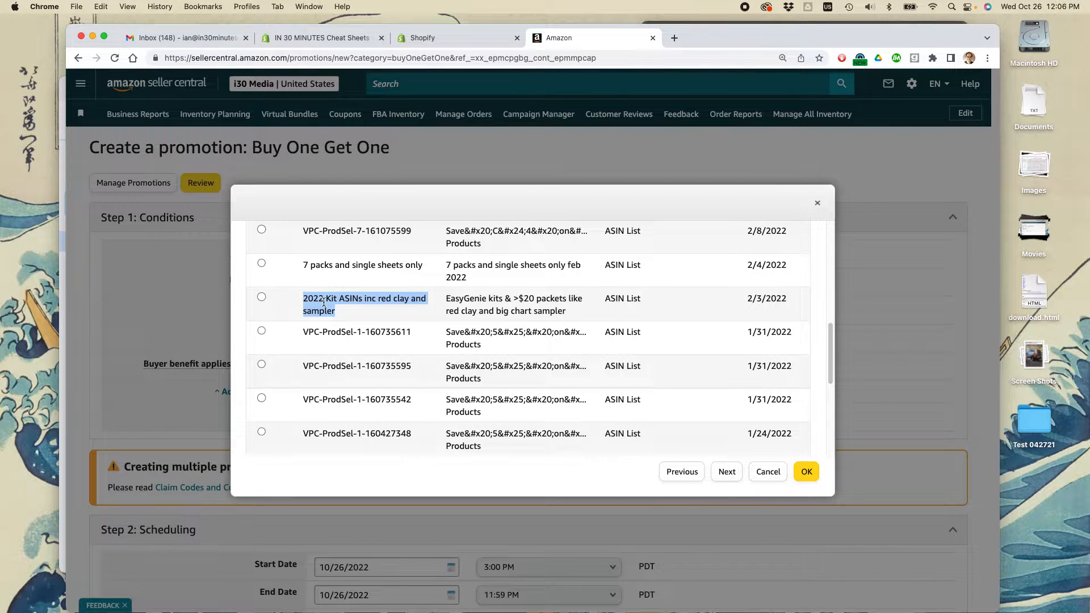
pyautogui.click(262, 298)
pyautogui.moveTo(518, 298); pyautogui.dragTo(567, 300)
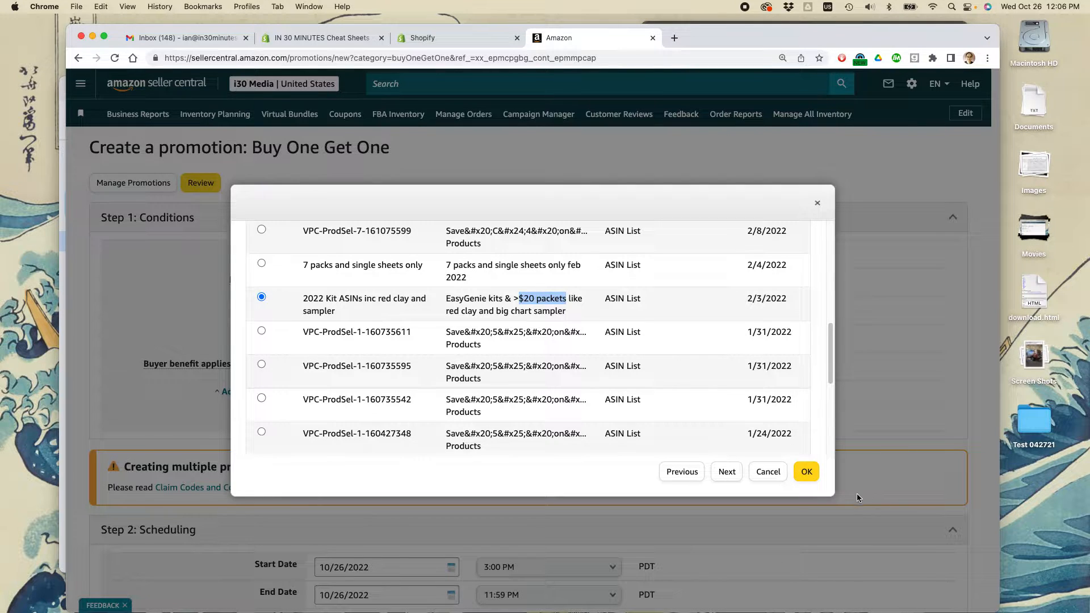
pyautogui.click(806, 472)
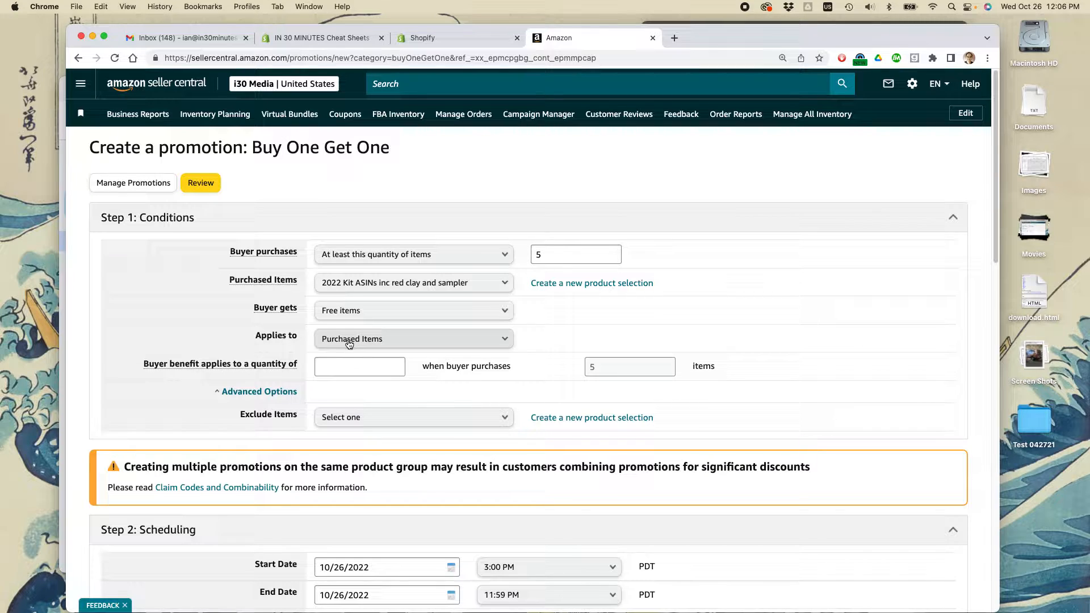
# - Apply the free-item benefit to Purchased Items, with a benefit quantity of 1
pyautogui.click(514, 340)
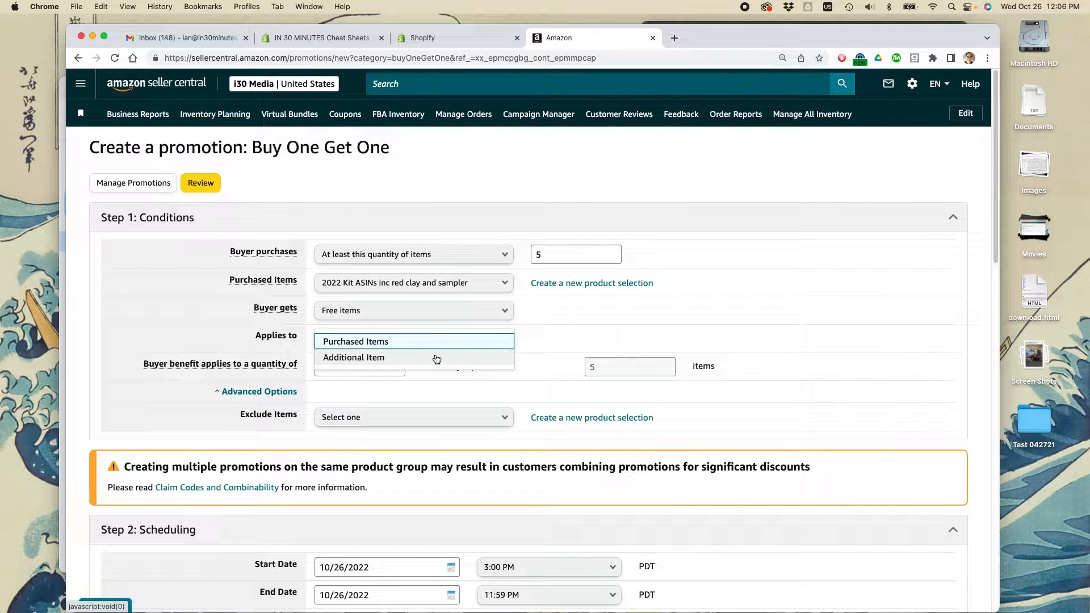
pyautogui.click(379, 341)
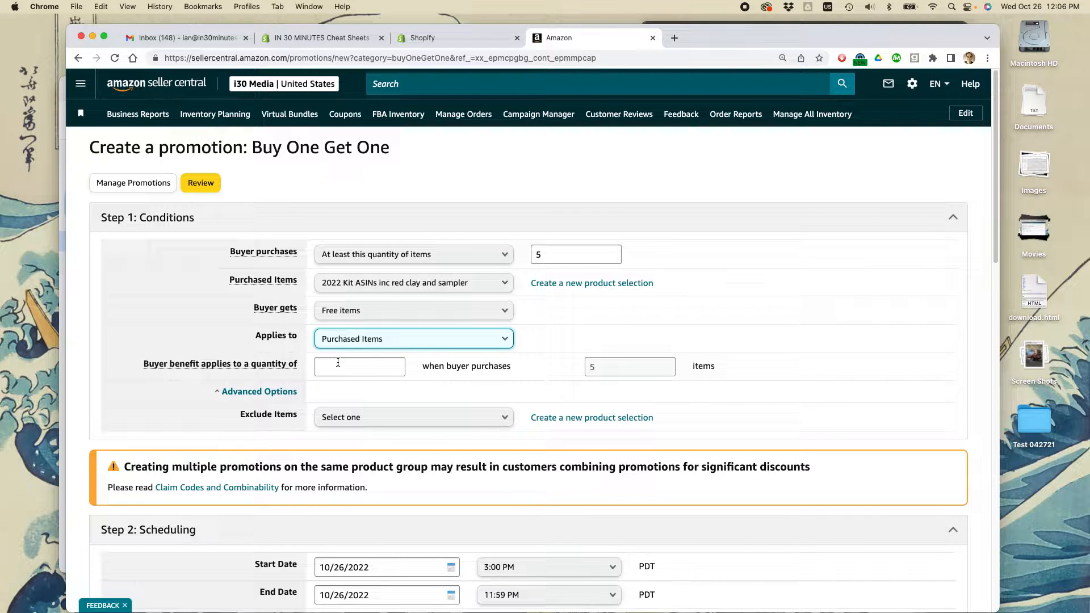
pyautogui.click(333, 365)
pyautogui.write('1')
pyautogui.click(672, 329)
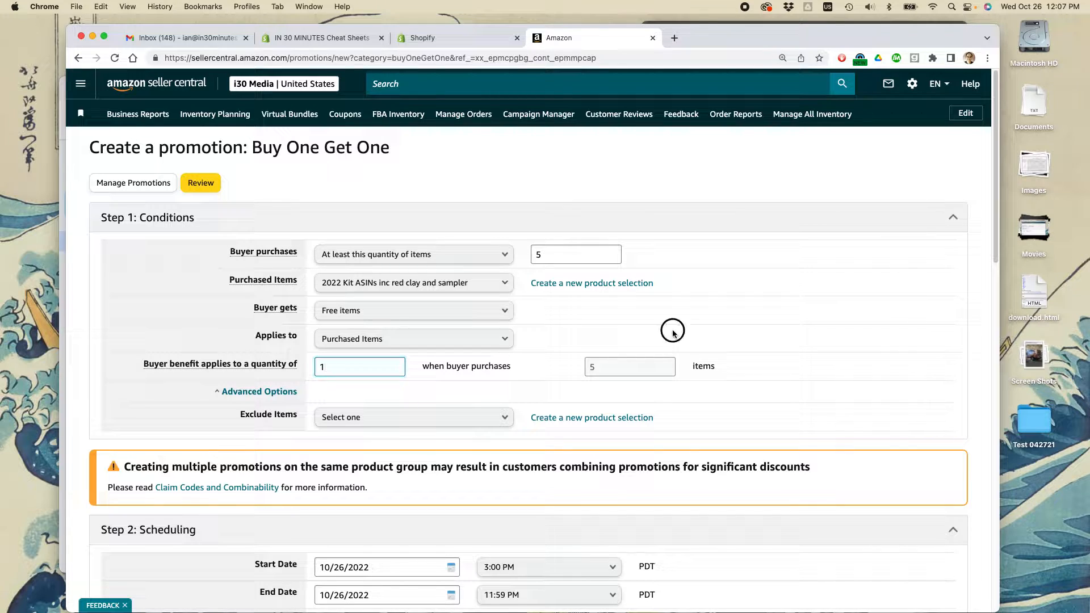
# - Review the advanced item-exclusion options and the warning about multiple promotions on the same product group
pyautogui.scroll(-1, 369, 325)
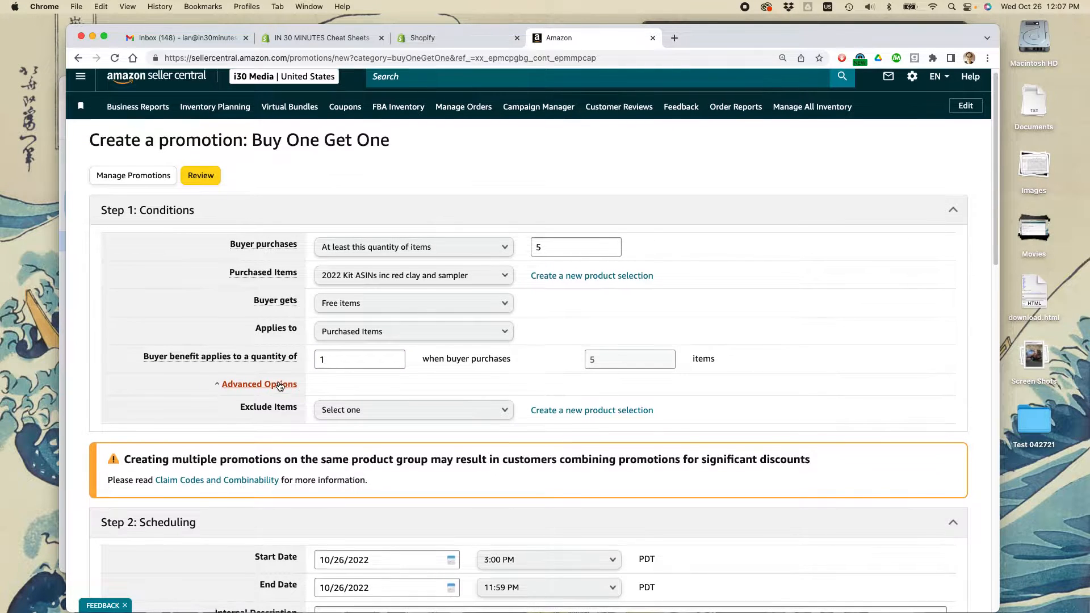
pyautogui.click(279, 384)
pyautogui.click(279, 384)
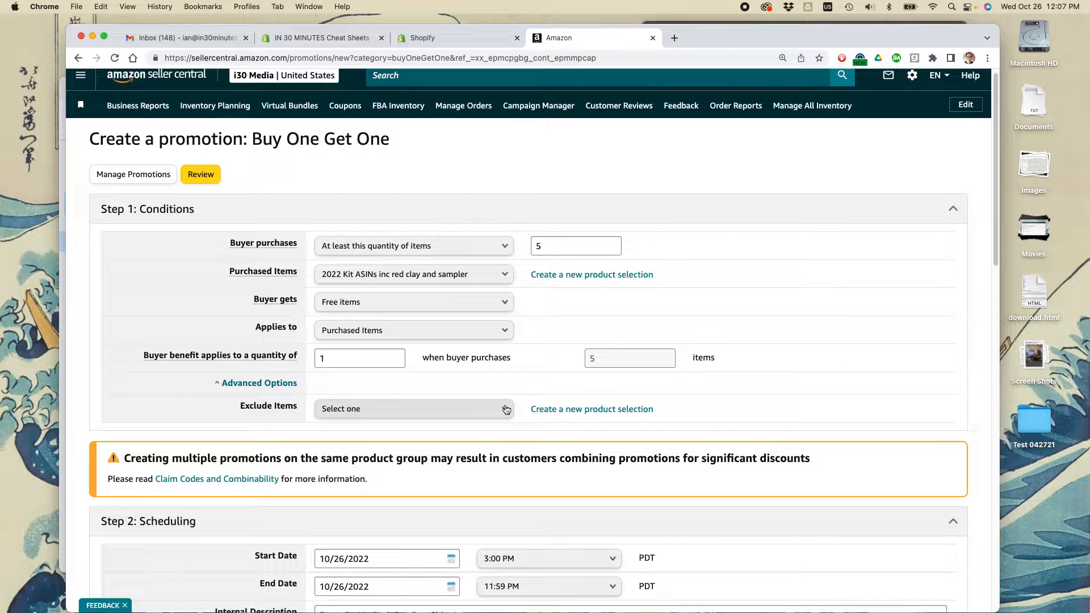
pyautogui.scroll(-1, 431, 341)
pyautogui.moveTo(127, 431); pyautogui.dragTo(818, 430)
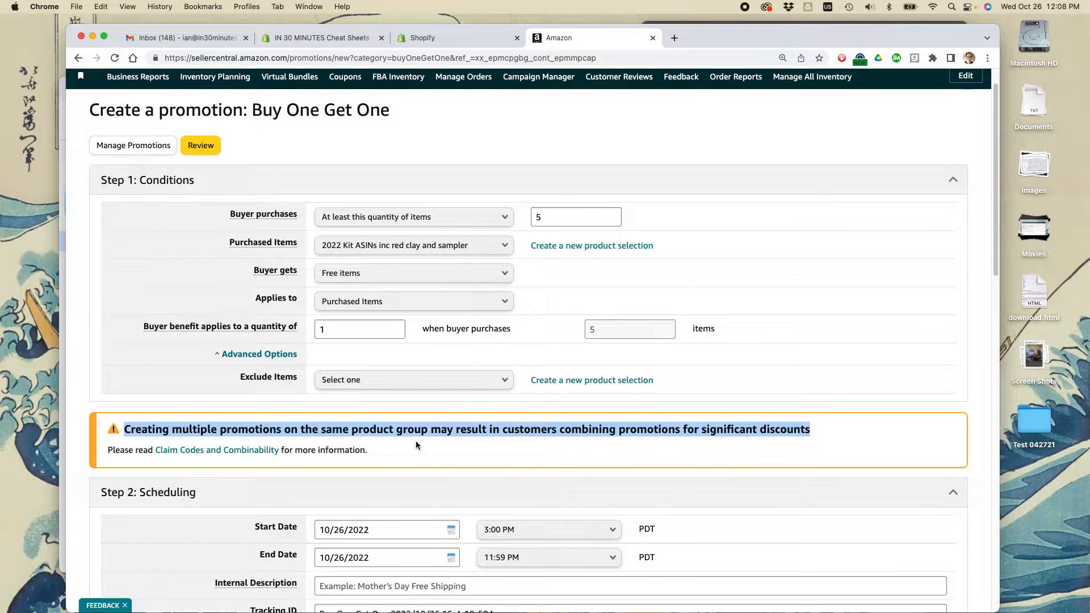
# - Schedule the promotion to start at 4:00 PM and set its end date to 11/24/2022
pyautogui.scroll(-5, 416, 441)
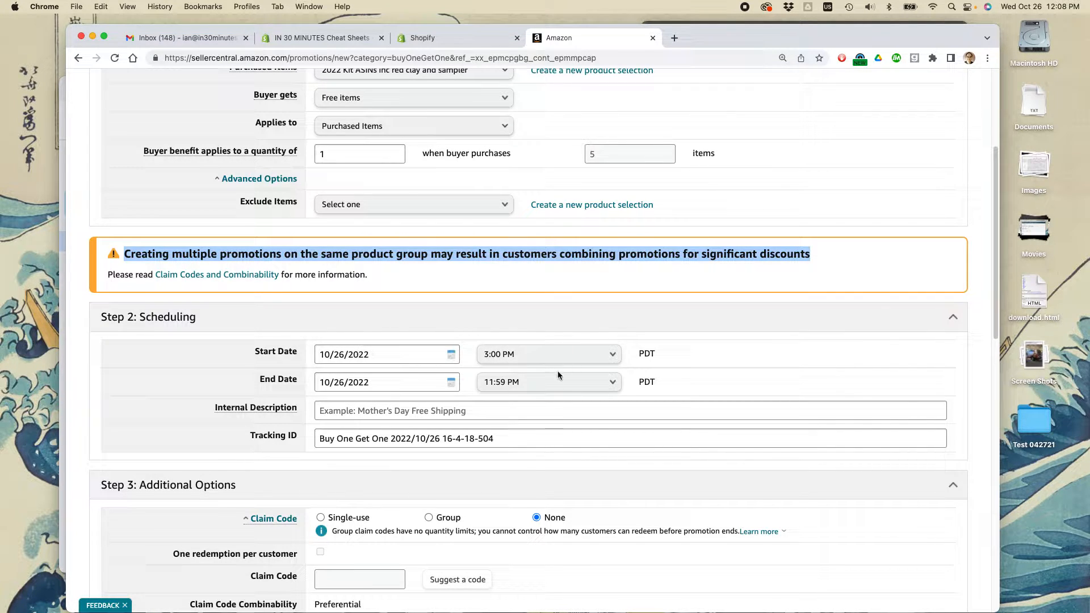
pyautogui.click(614, 360)
pyautogui.click(534, 352)
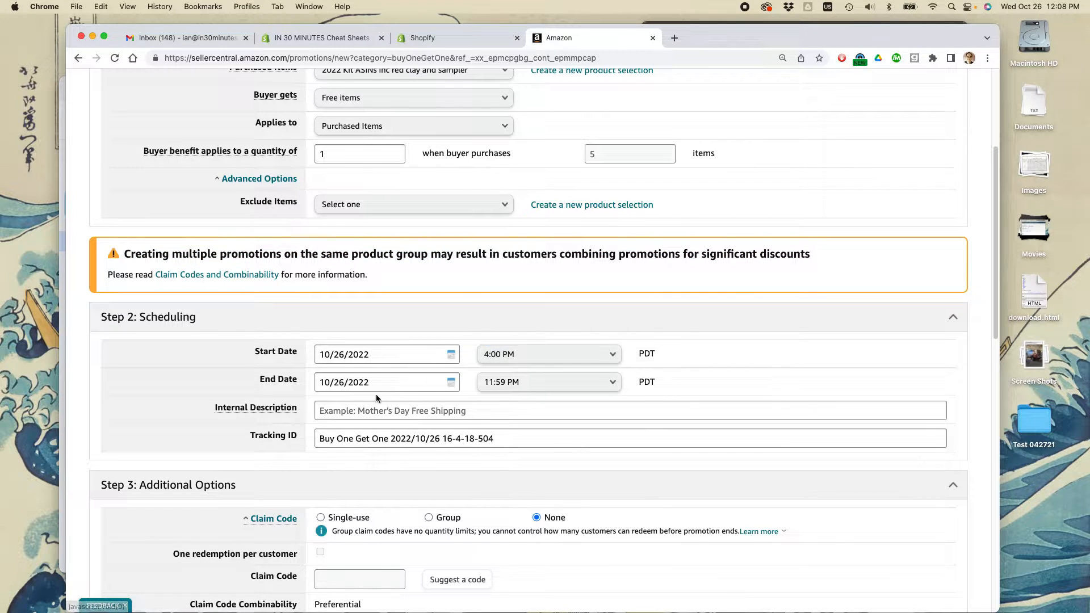
pyautogui.click(355, 383)
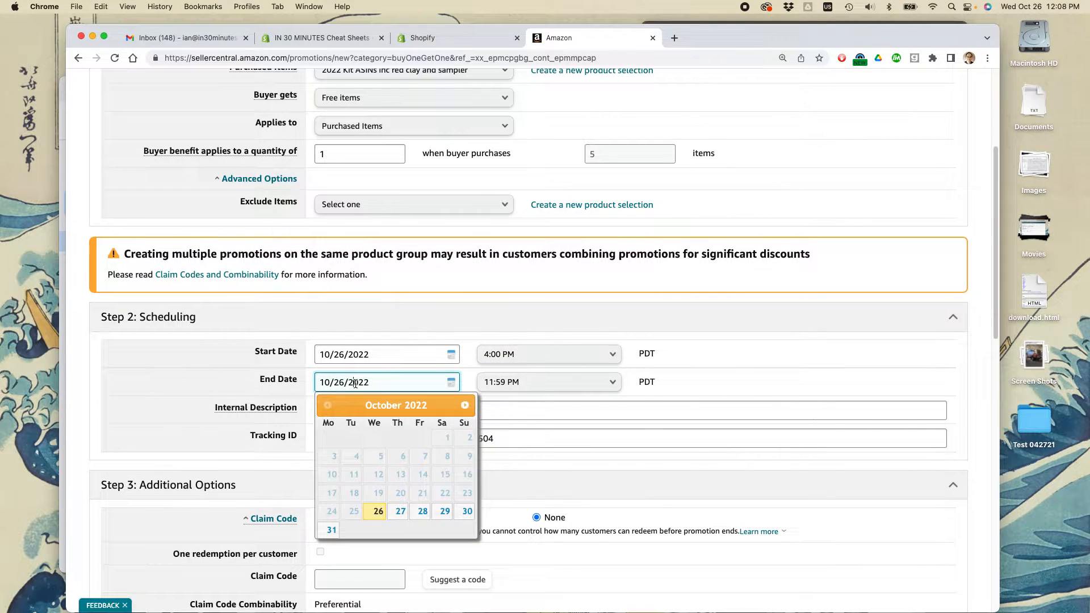
pyautogui.click(468, 407)
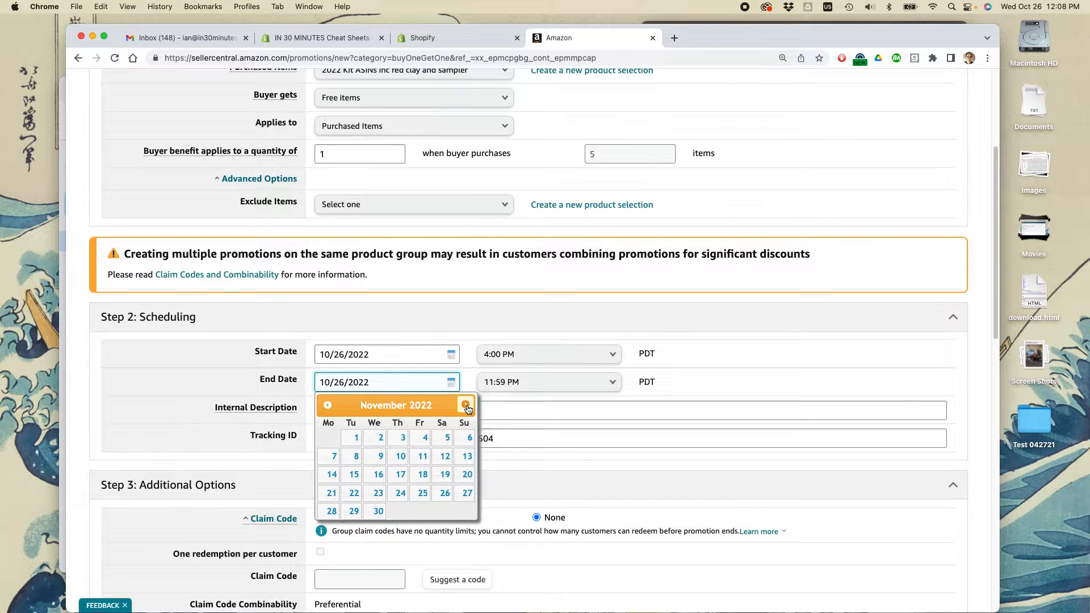
pyautogui.click(402, 499)
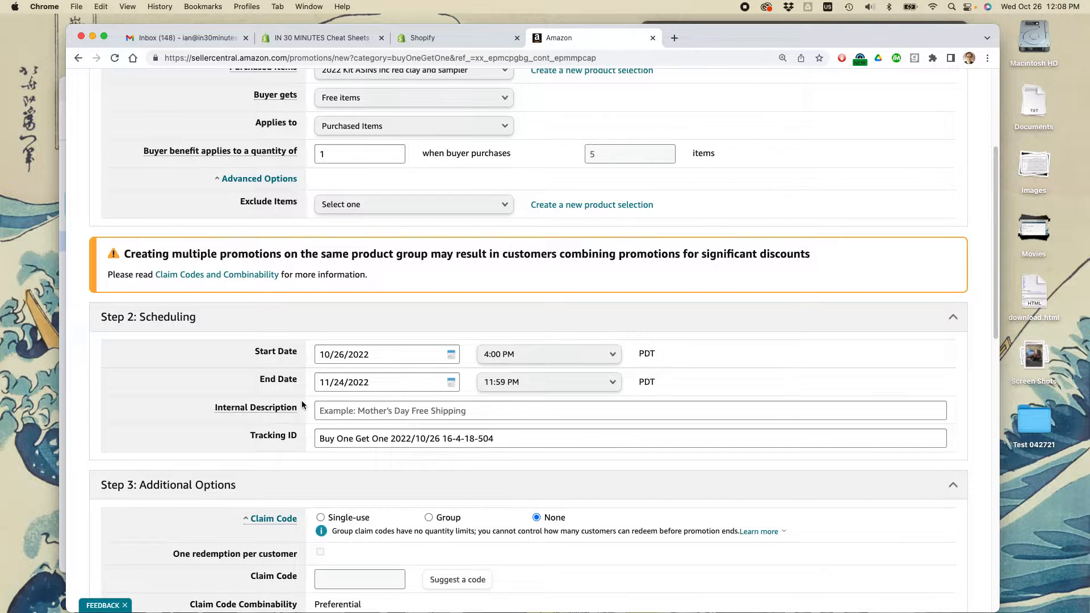
# - Enter "Buy 5 get 1 free Oct Nov 2022" as the promotion's internal description
pyautogui.scroll(-3, 304, 406)
pyautogui.click(352, 327)
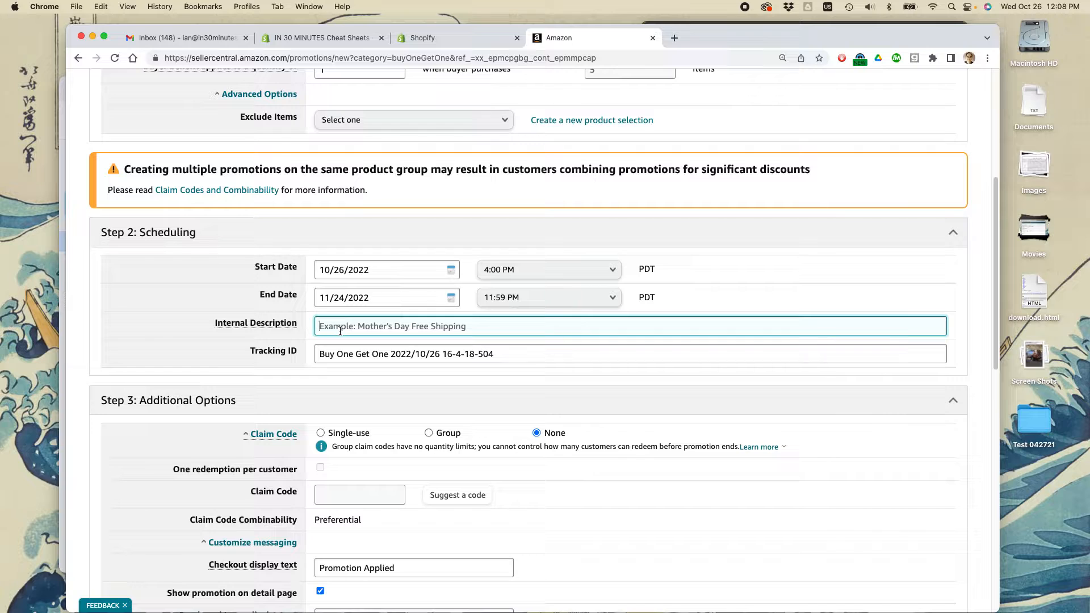
pyautogui.write('Buy 5')
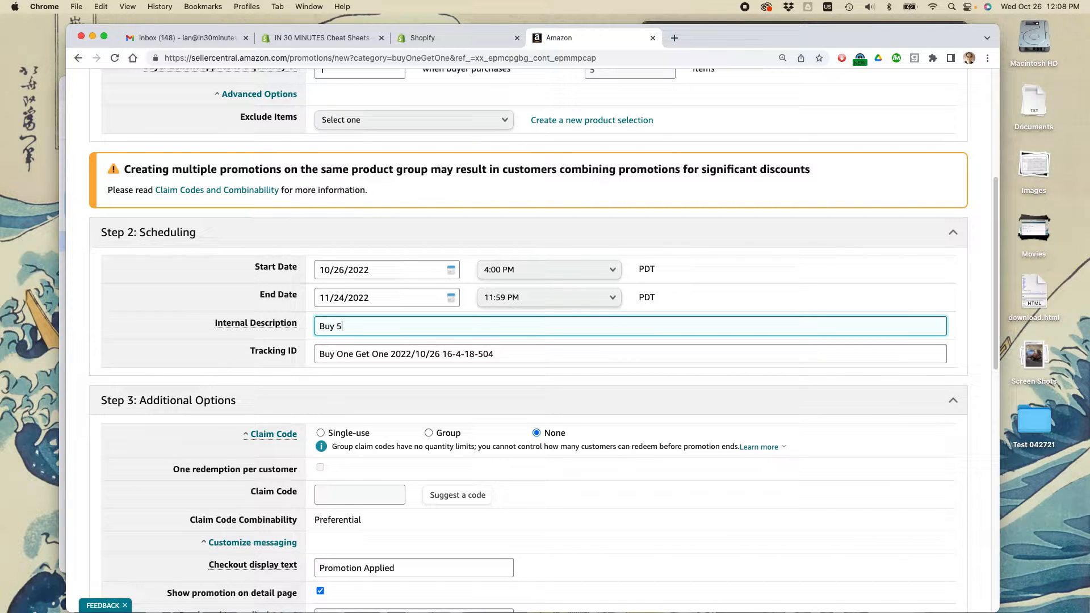
pyautogui.write(' get 1 free Oct Nov 2022')
# - Replace the tracking ID with a copy of the internal description, "Buy 5 get 1 free Oct Nov 2022"
pyautogui.press('super+a')
pyautogui.press('super+c')
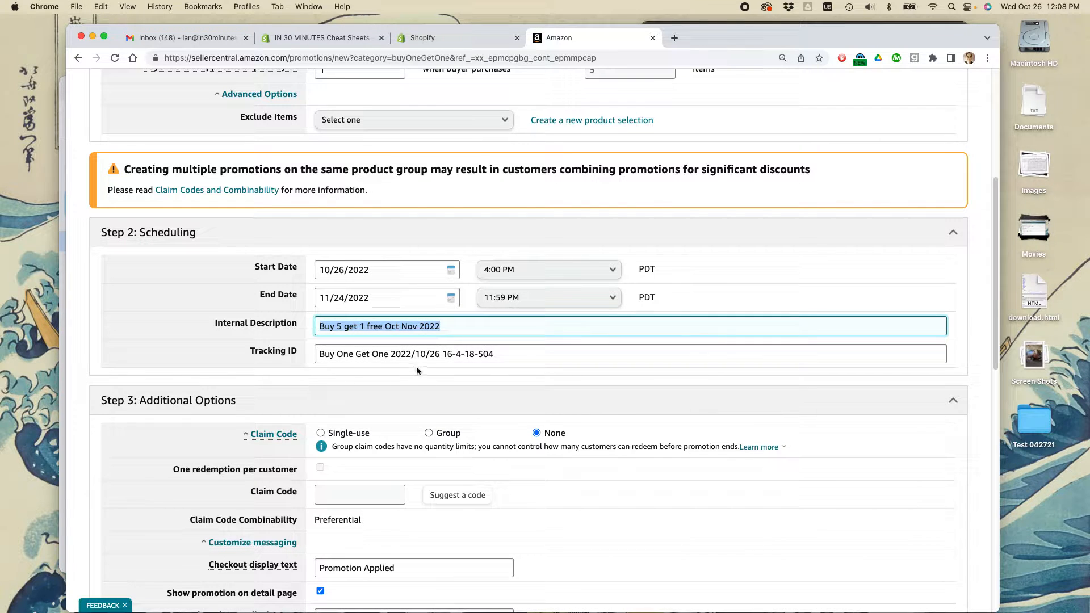
pyautogui.click(386, 356)
pyautogui.press('super+a')
pyautogui.press('super+v')
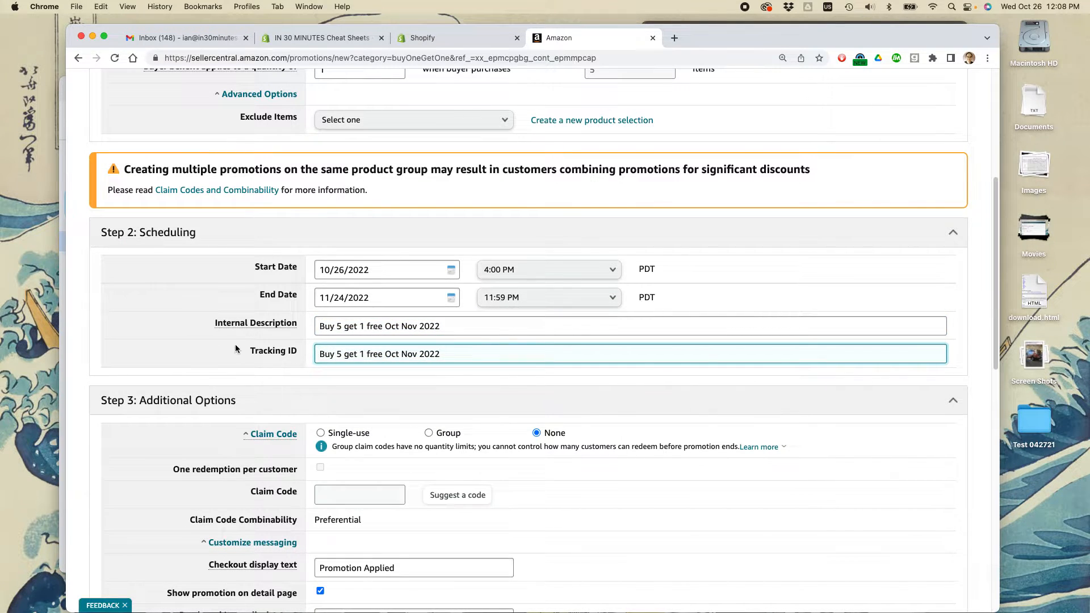
pyautogui.click(373, 381)
# - Replace the checkout display text with "Free Item Applied To Your Cart"
pyautogui.scroll(-3, 364, 368)
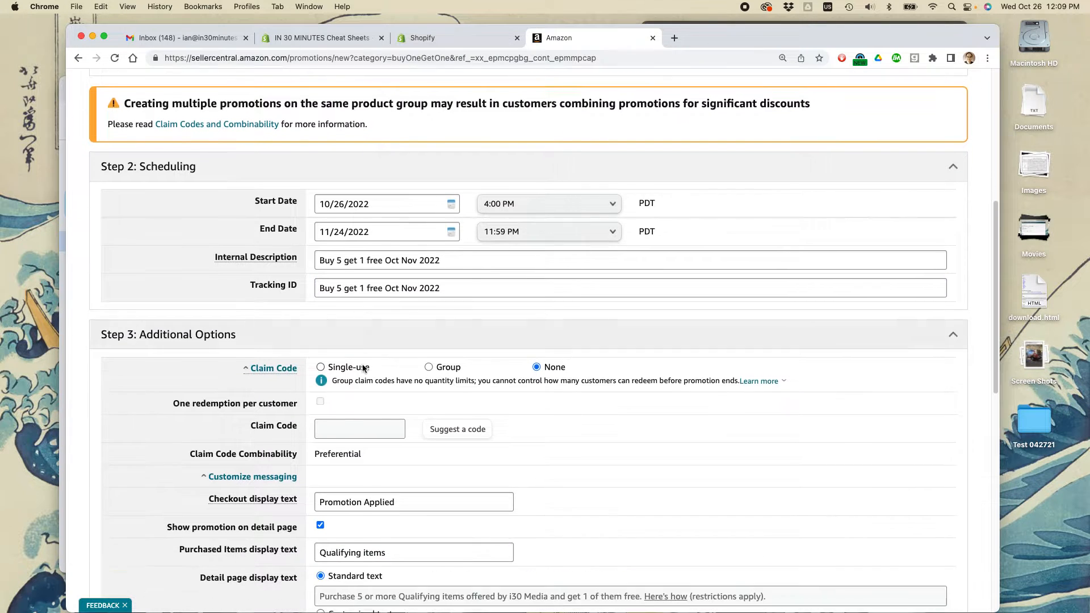
pyautogui.scroll(-3, 390, 370)
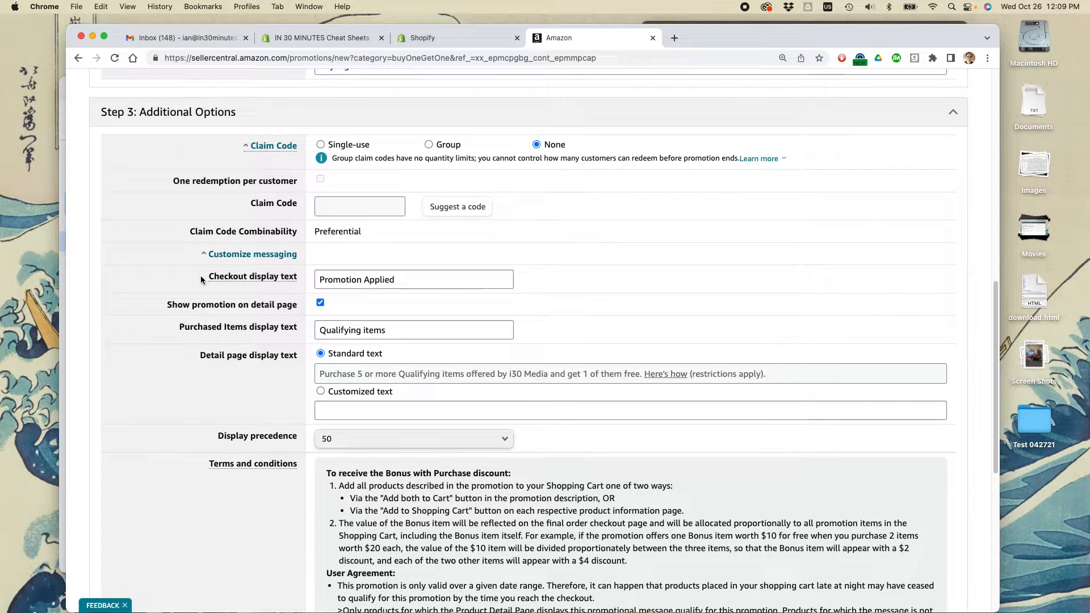
pyautogui.moveTo(251, 279)
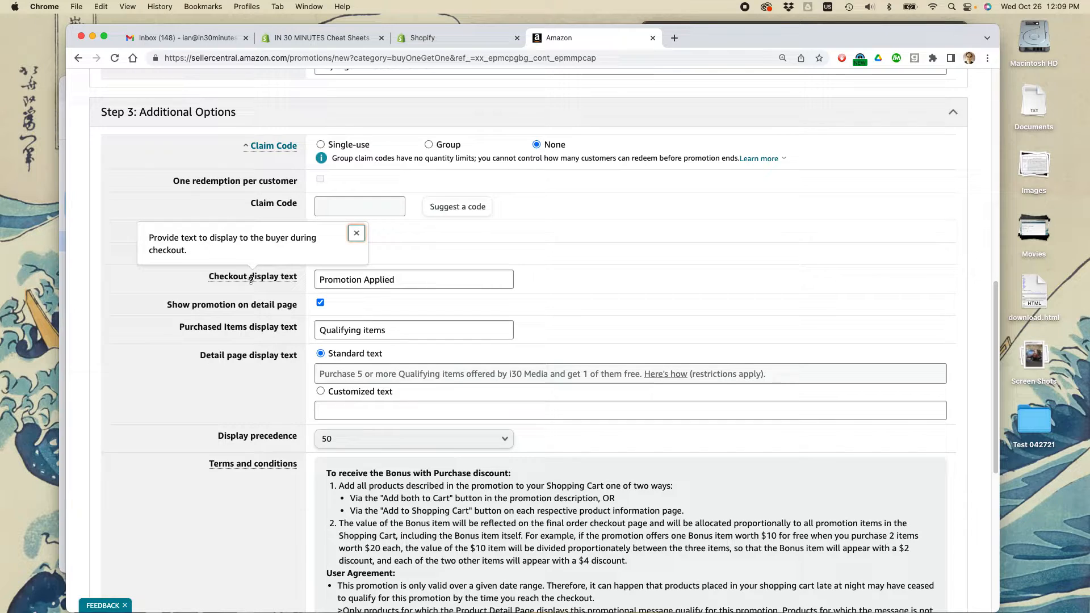
pyautogui.tripleClick(341, 281)
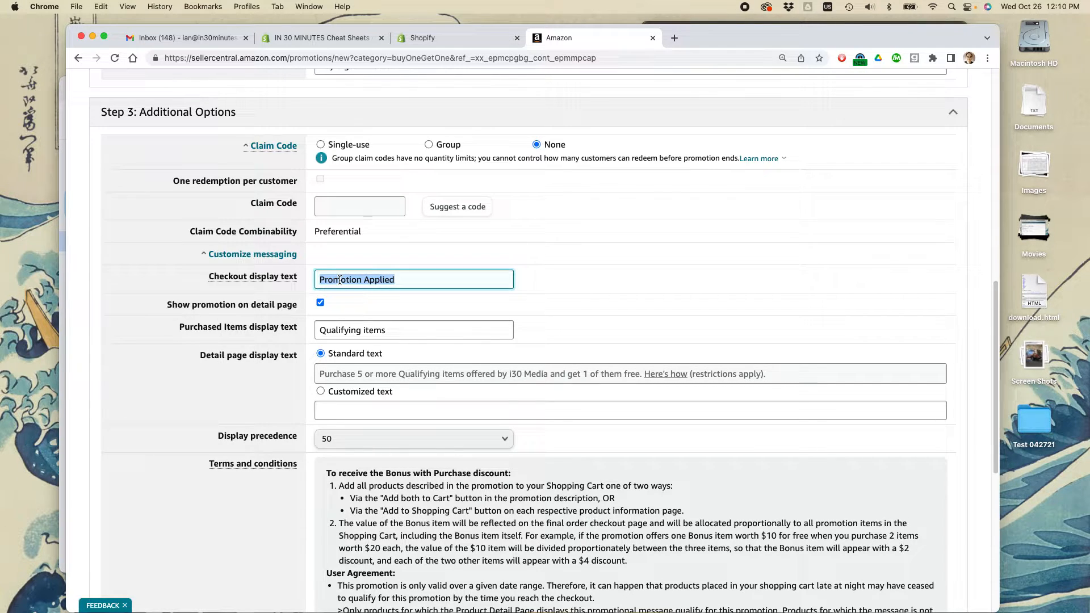
pyautogui.write('Free Item ')
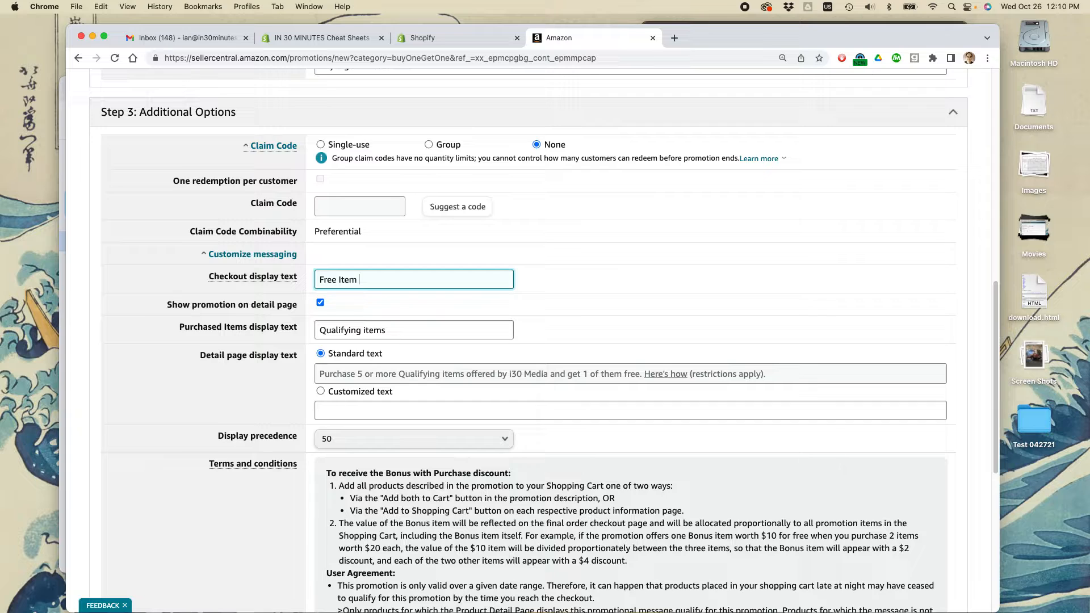
pyautogui.write('Applied To Your Cart')
# - Change the purchased items display text to "Qualifying EasyGenie Genealogy Kits"
pyautogui.scroll(-1, 401, 292)
pyautogui.scroll(-2, 401, 292)
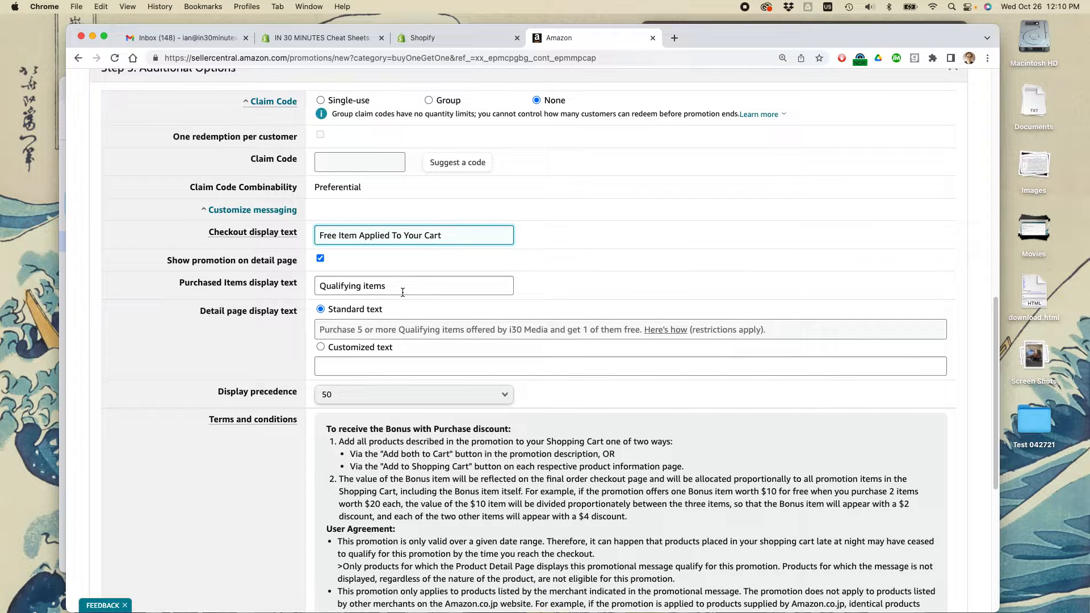
pyautogui.scroll(-1, 410, 283)
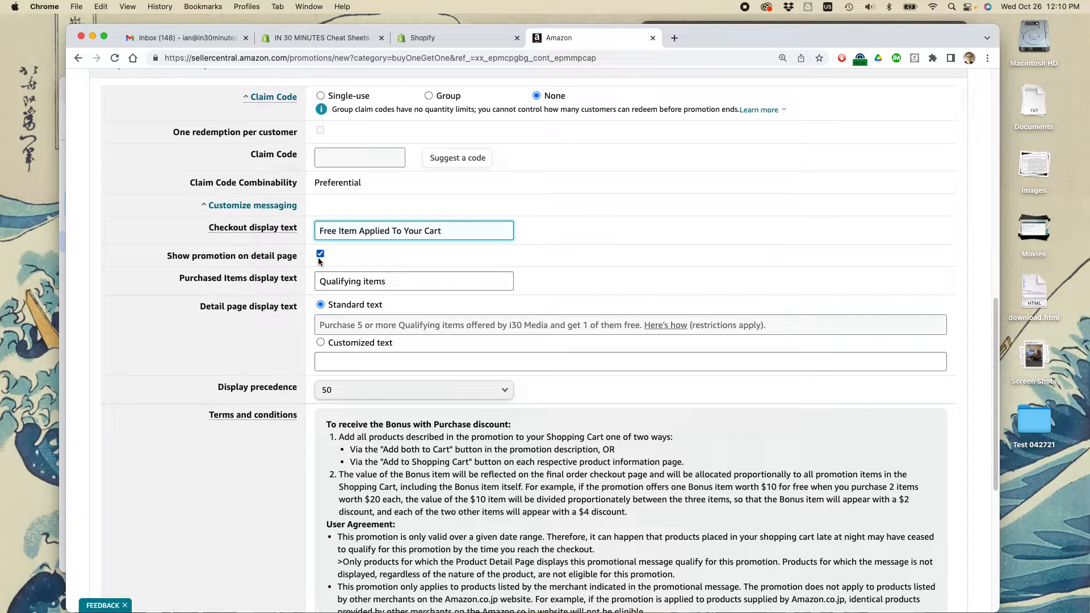
pyautogui.moveTo(298, 259); pyautogui.dragTo(253, 260)
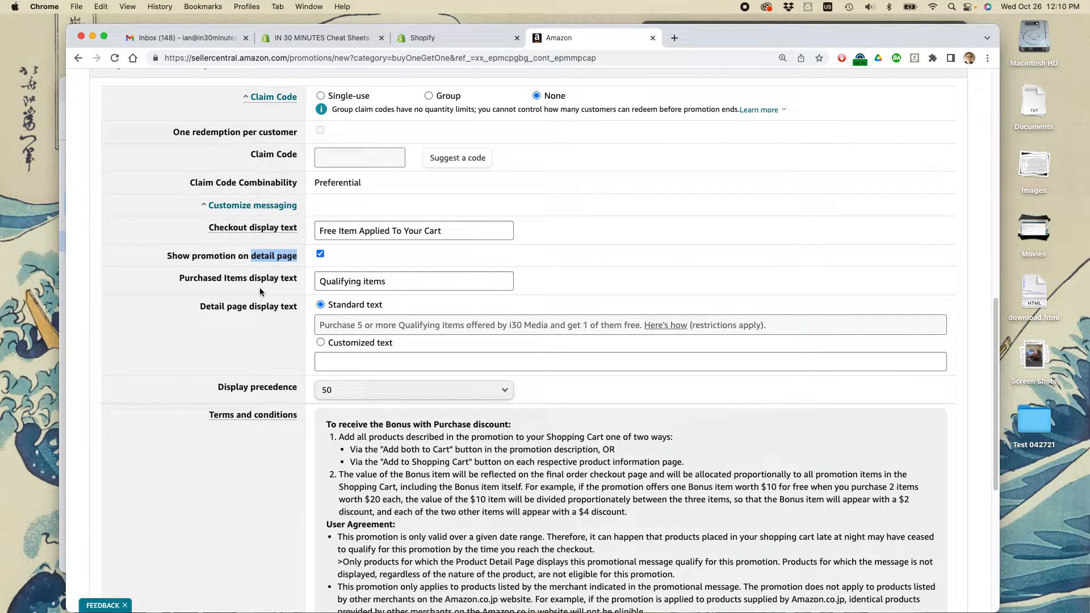
pyautogui.doubleClick(333, 282)
pyautogui.click(366, 281)
pyautogui.moveTo(365, 282); pyautogui.dragTo(417, 280)
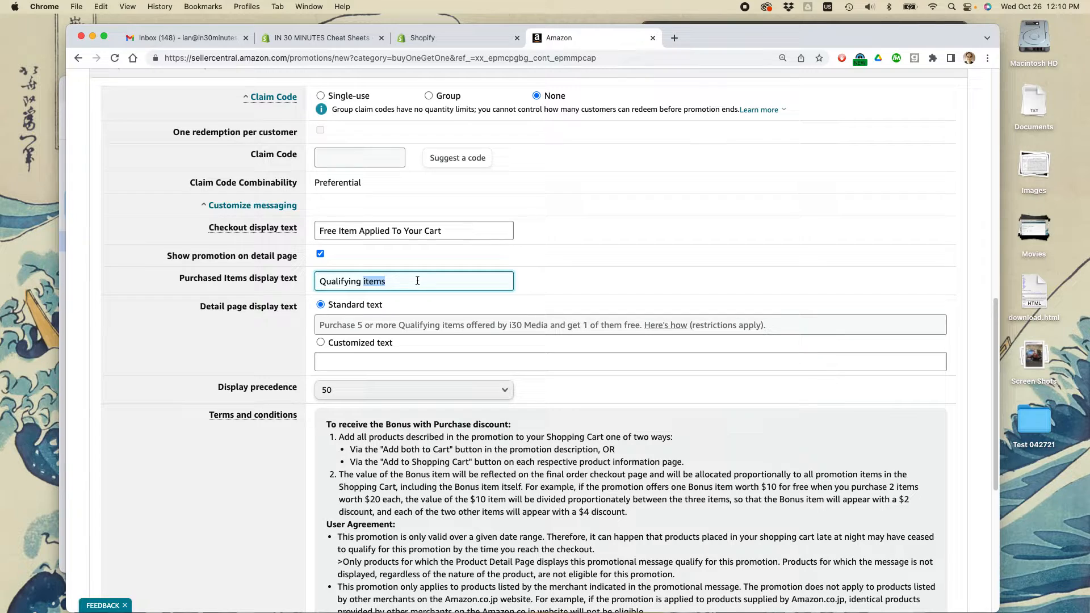
pyautogui.write('EasyGenie Genealogy Kit')
# - Fill in the customized detail page text with "Buy 5 or more EasyGenie genealogy kits, get 1 of them for FREE. Restrictions apply."
pyautogui.scroll(-3, 475, 295)
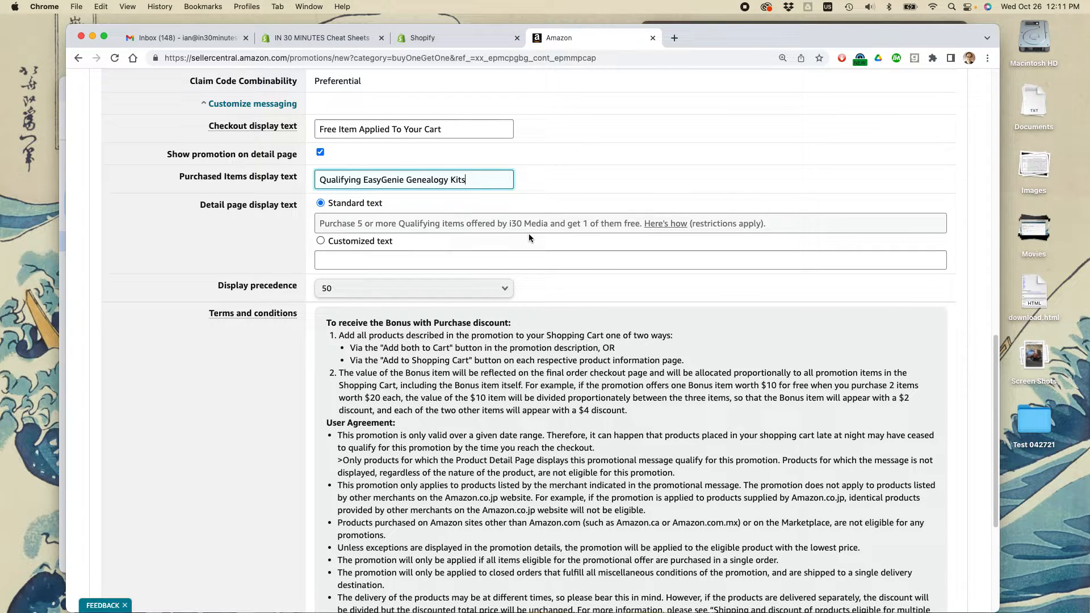
pyautogui.click(360, 264)
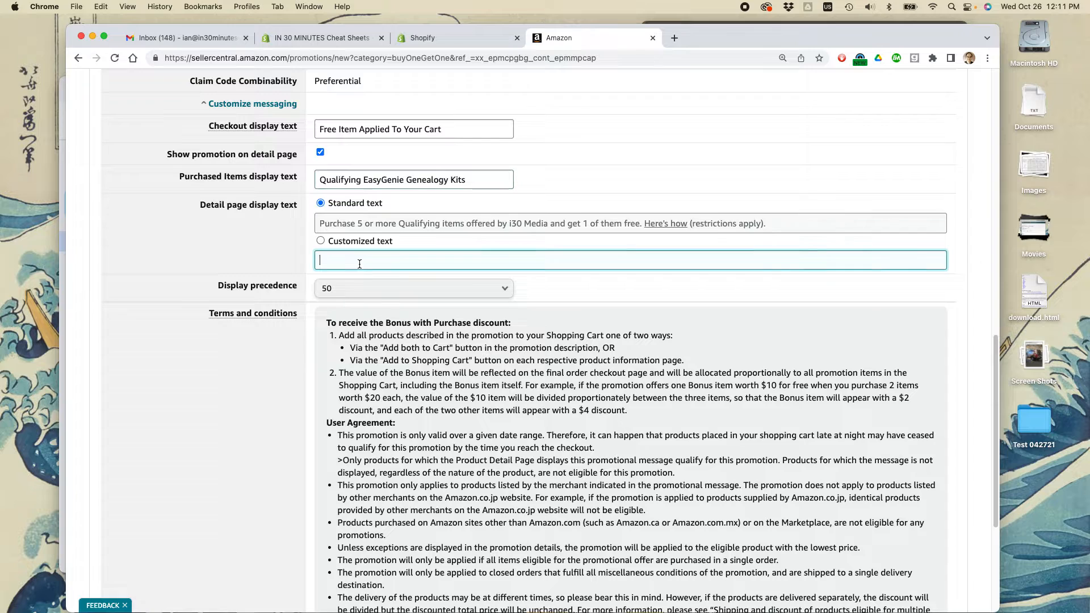
pyautogui.write('Buy ')
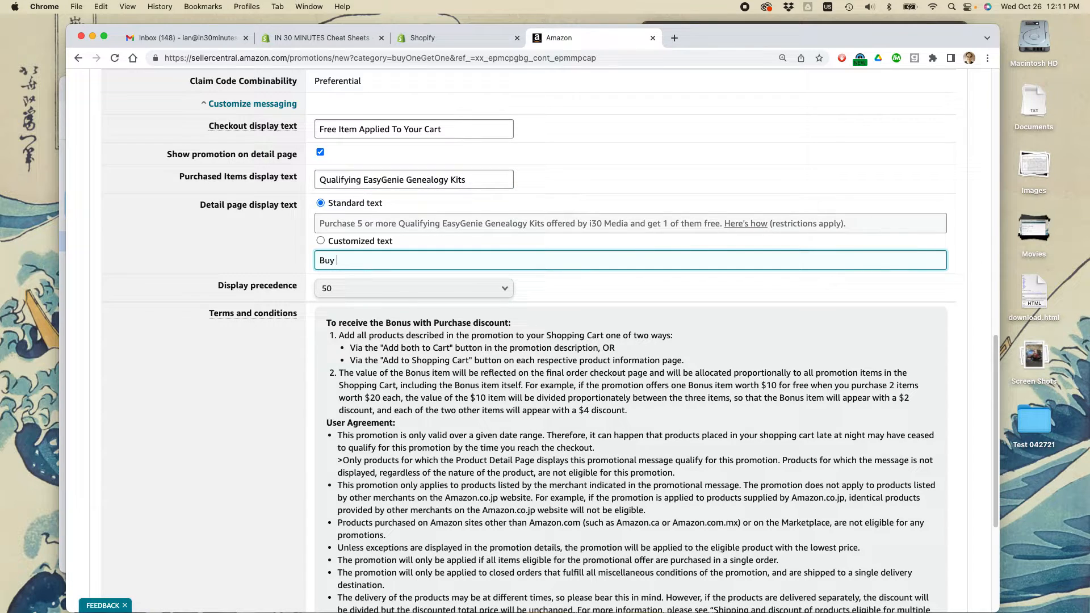
pyautogui.write('5 or more EasyGenie genealogy kits, ')
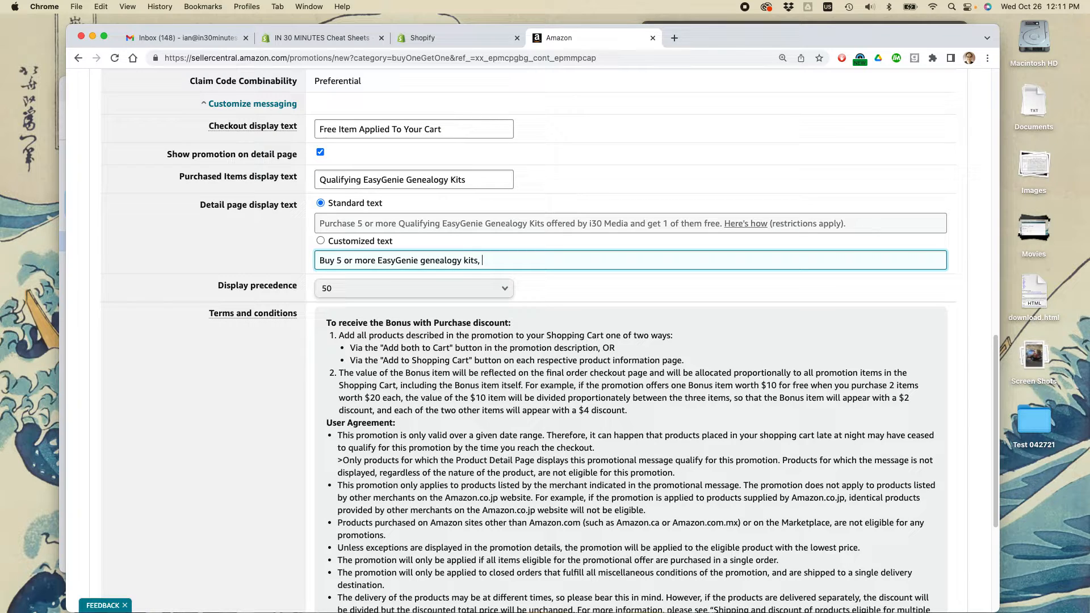
pyautogui.write('get 1 of them for FREE')
pyautogui.write('. Restrictions apply.')
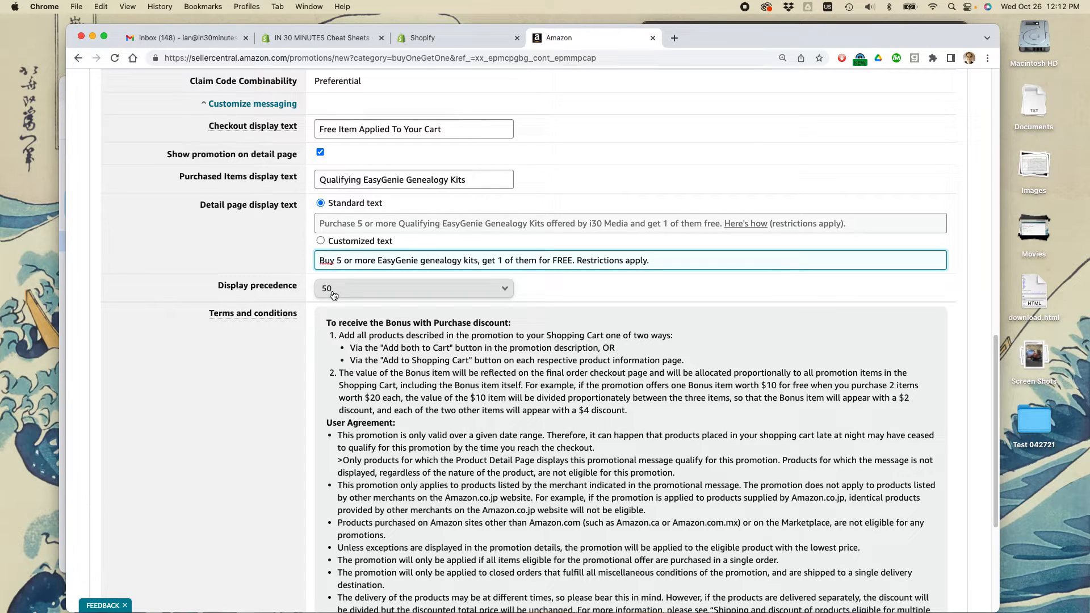
# - Set the promotion's display precedence to 5
pyautogui.click(399, 291)
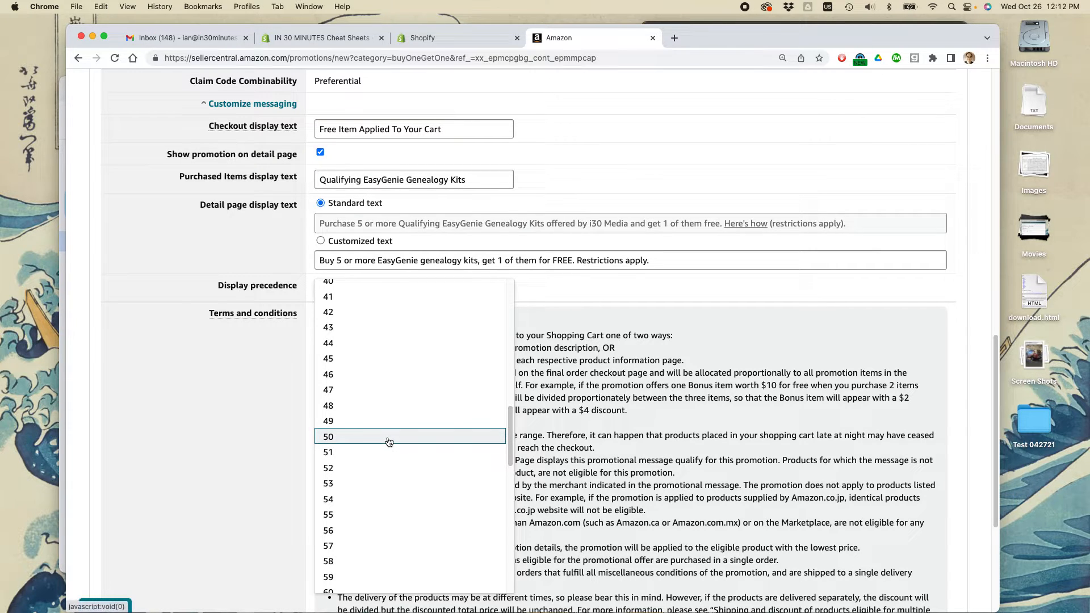
pyautogui.click(511, 439)
pyautogui.moveTo(511, 440); pyautogui.dragTo(511, 295)
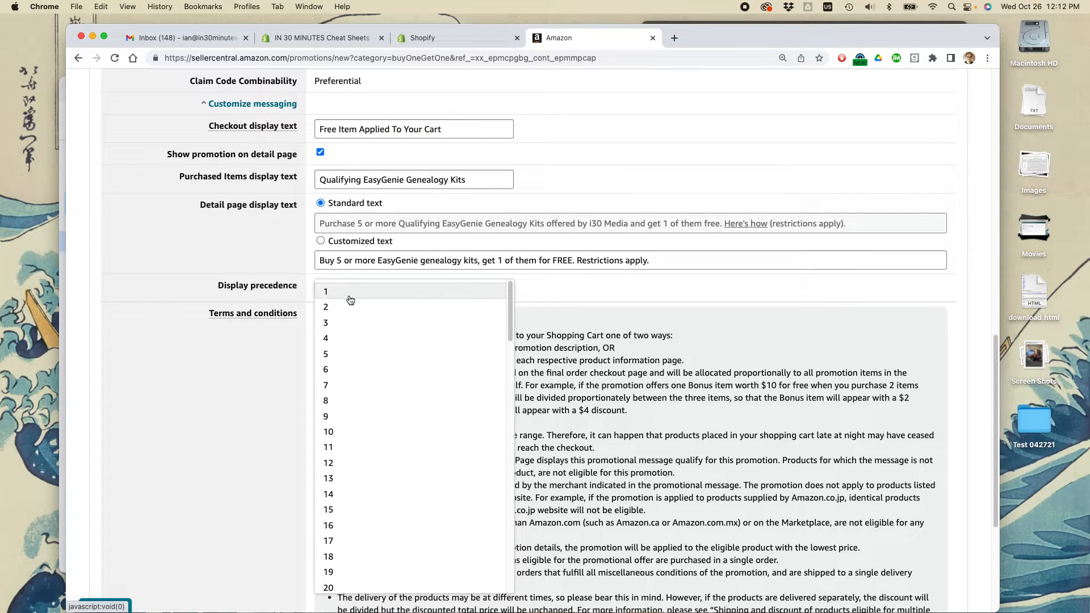
pyautogui.click(376, 354)
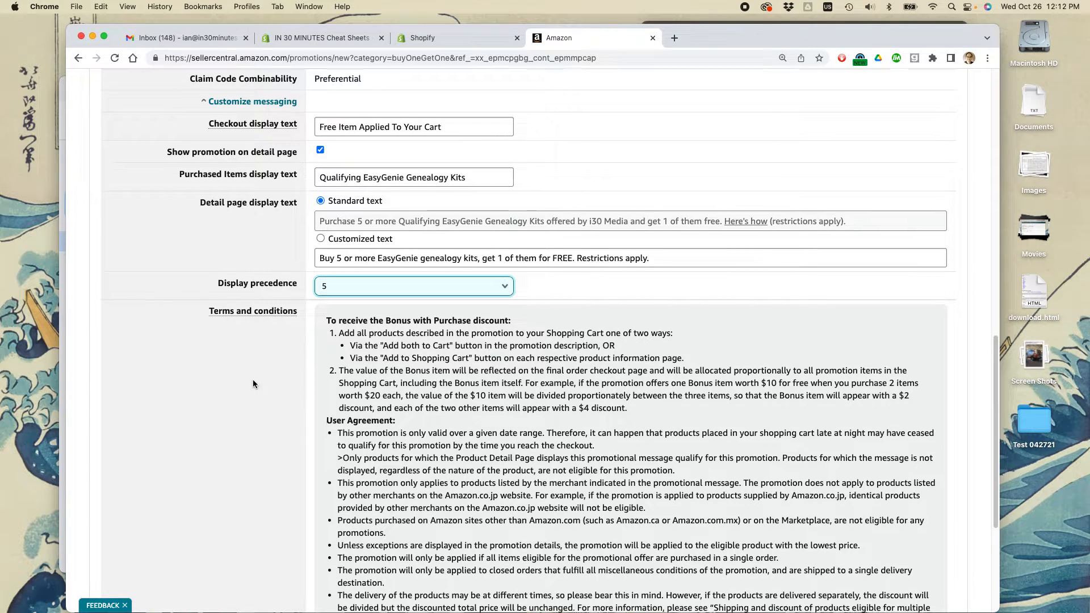
# - Read the terms and conditions and the warning about combining multiple promotions, and submit the promotion for review
pyautogui.scroll(-5, 254, 381)
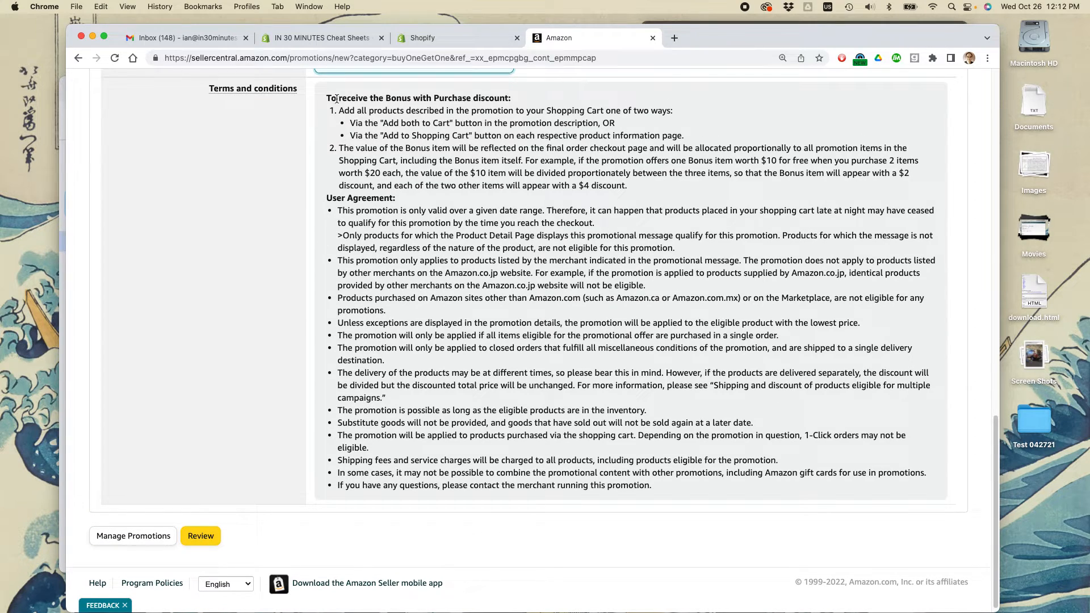
pyautogui.moveTo(327, 98); pyautogui.dragTo(691, 482)
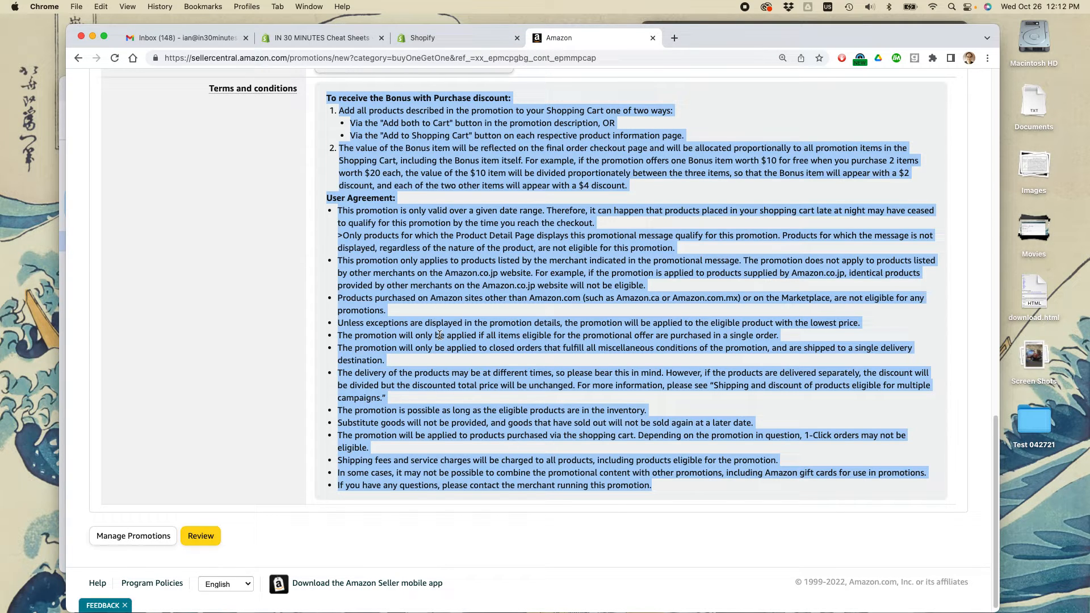
pyautogui.scroll(10, 439, 335)
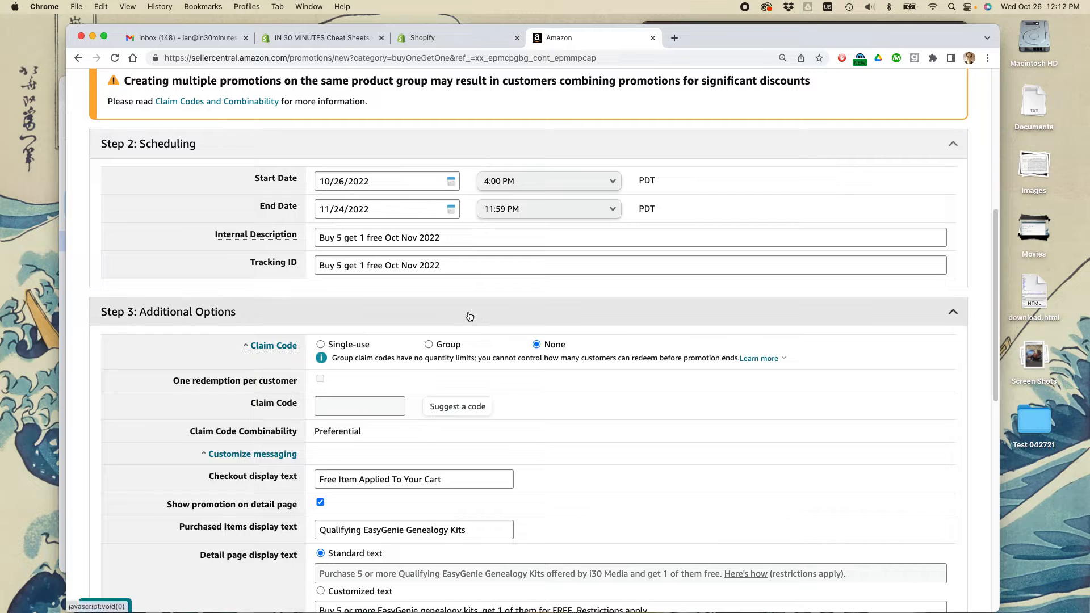
pyautogui.scroll(7, 469, 313)
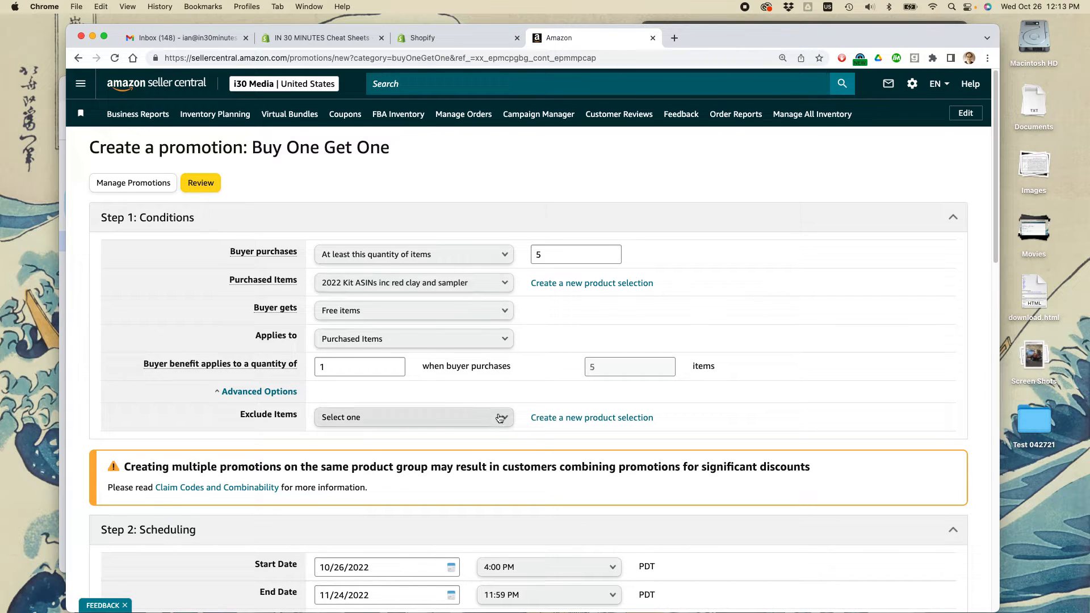
pyautogui.scroll(-1, 370, 341)
pyautogui.moveTo(124, 467); pyautogui.dragTo(817, 465)
pyautogui.scroll(-10, 500, 379)
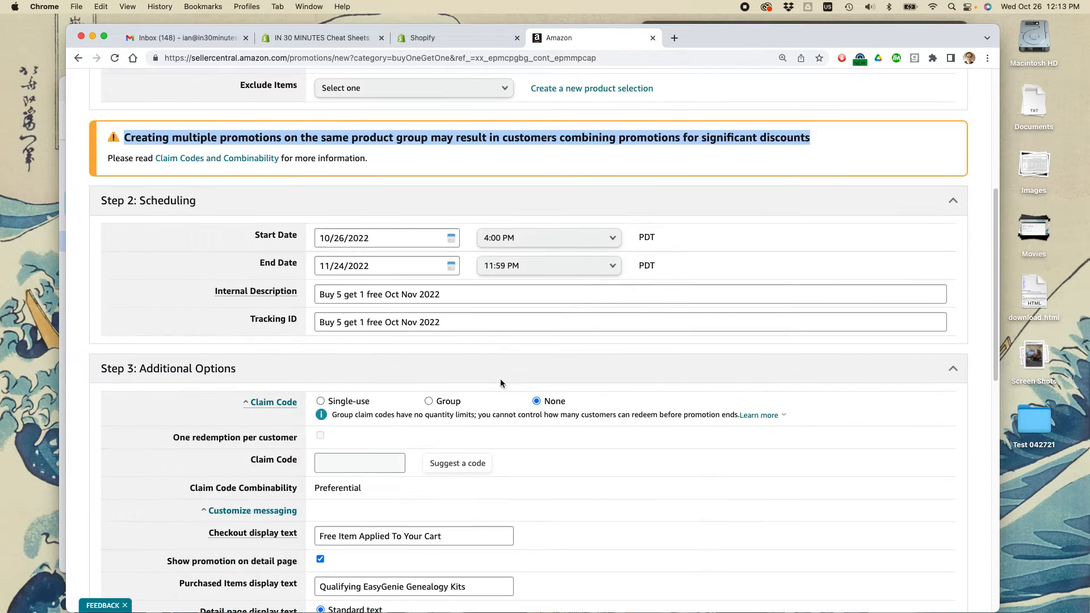
pyautogui.scroll(-7, 500, 379)
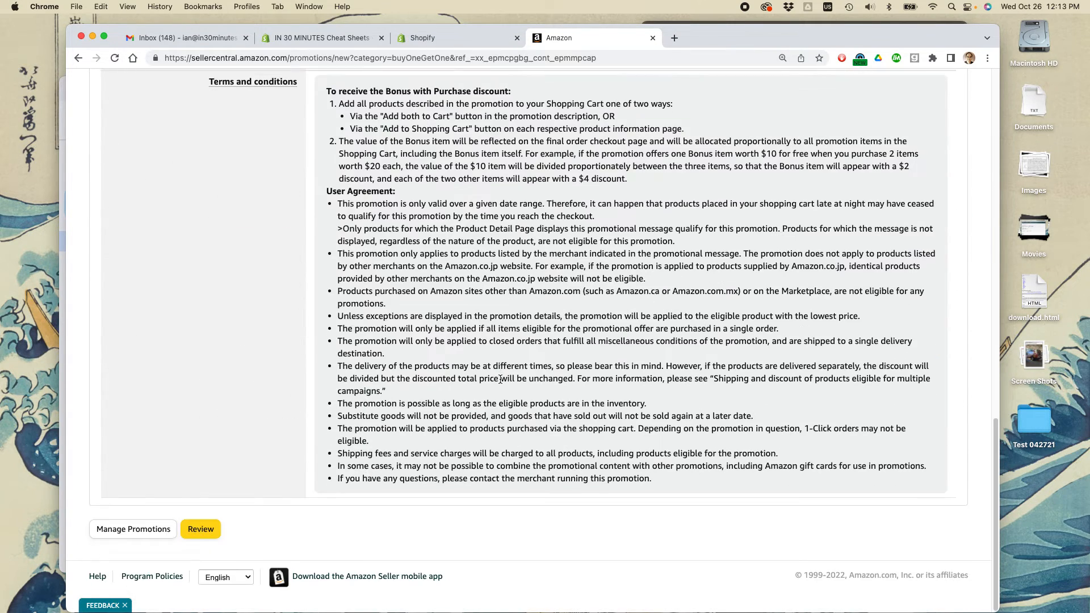
pyautogui.click(201, 534)
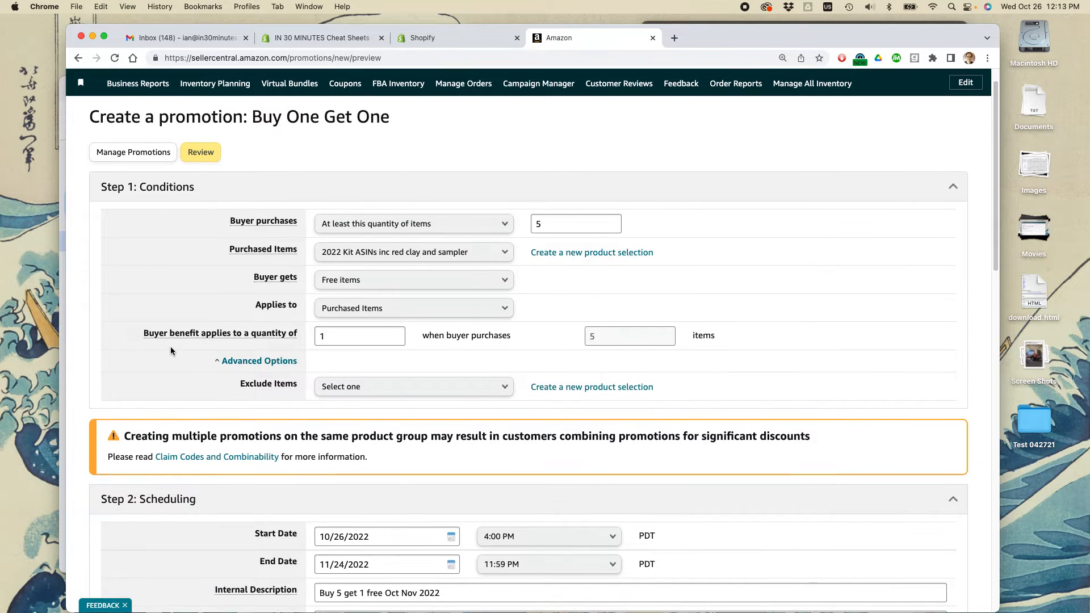
# - Try to shorten the checkout display text to "Free Item Applied To Cart" and resubmit the promotion for review
pyautogui.scroll(-5, 170, 350)
pyautogui.scroll(-6, 170, 350)
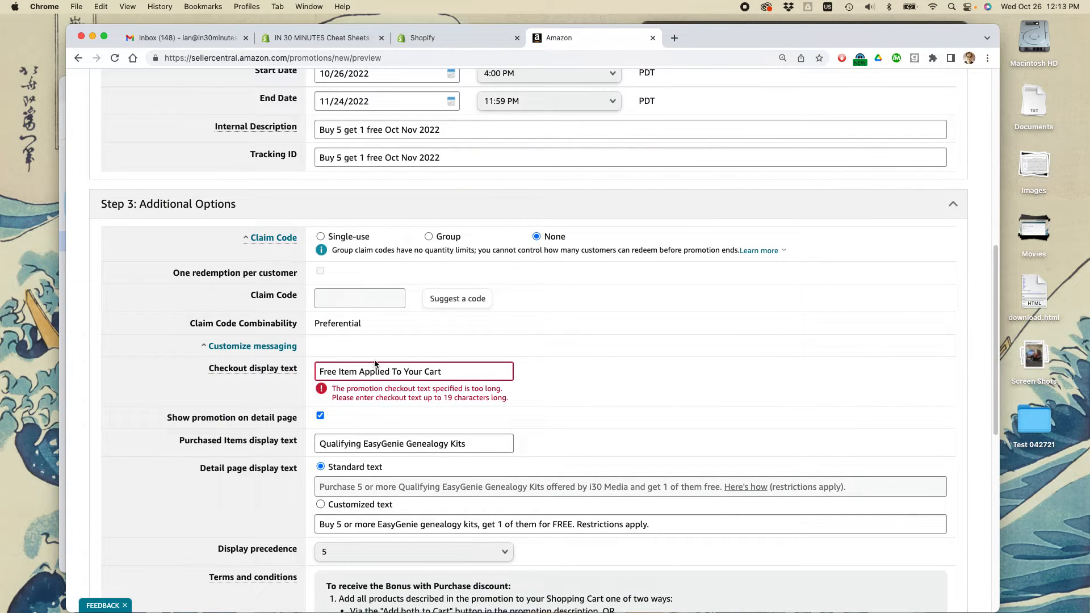
pyautogui.tripleClick(356, 372)
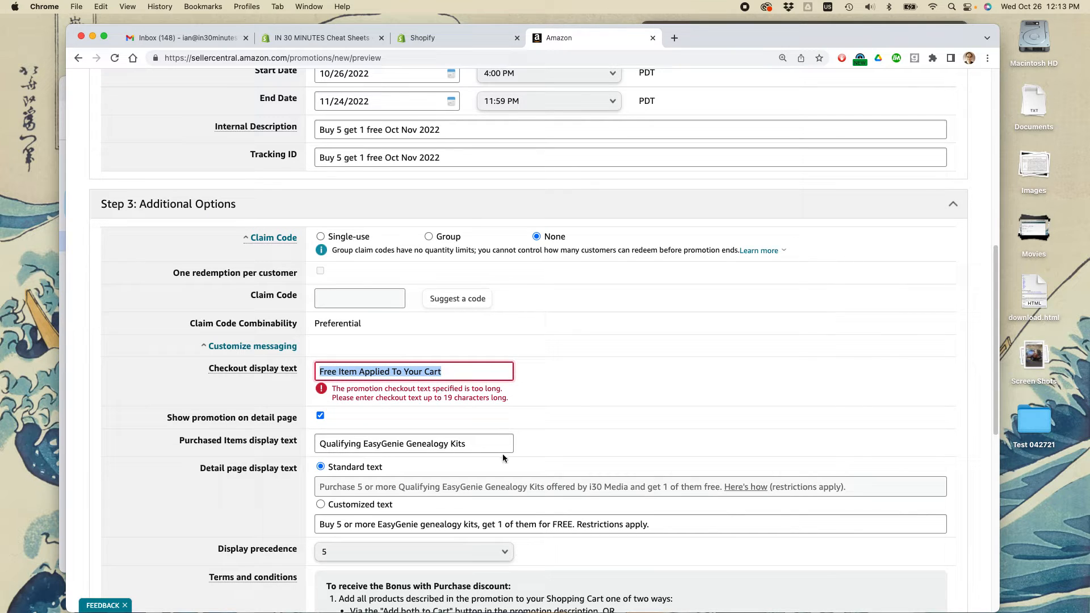
pyautogui.click(358, 371)
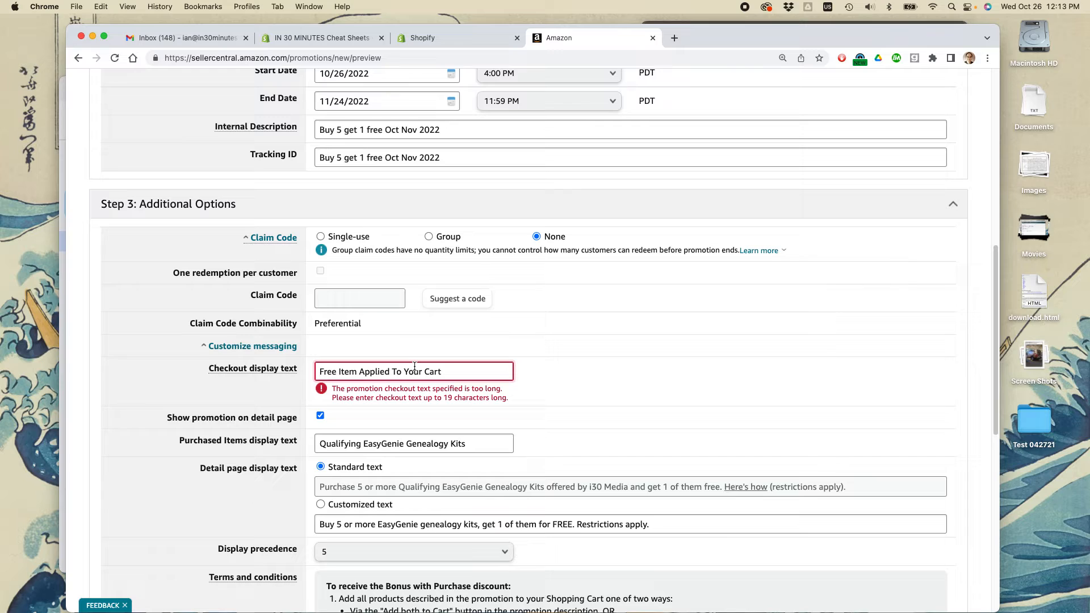
pyautogui.moveTo(391, 371); pyautogui.dragTo(441, 371)
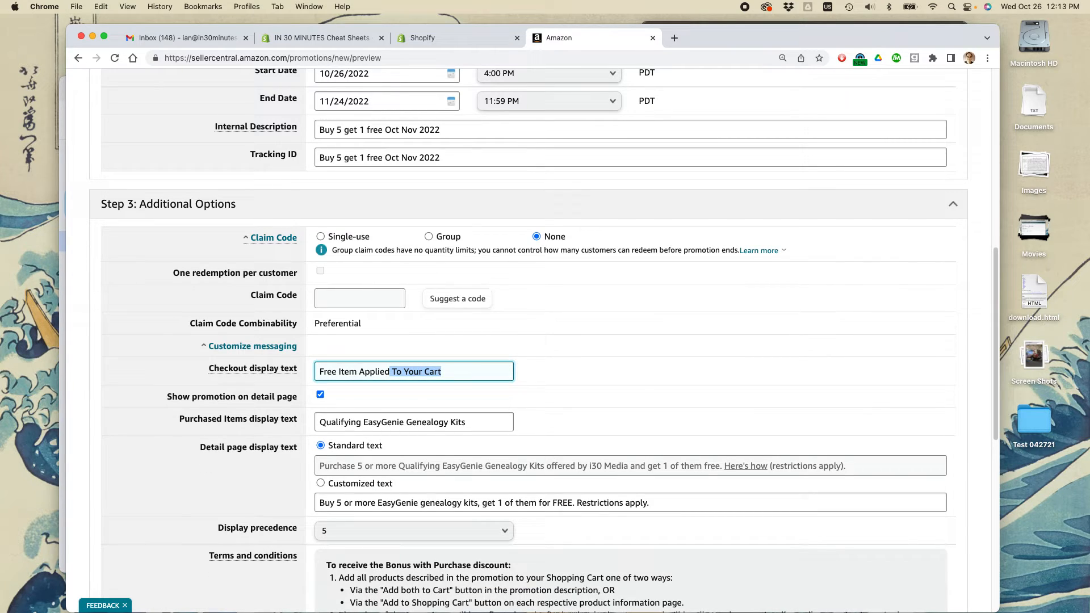
pyautogui.write('To Cart')
pyautogui.click(595, 373)
pyautogui.scroll(-5, 597, 372)
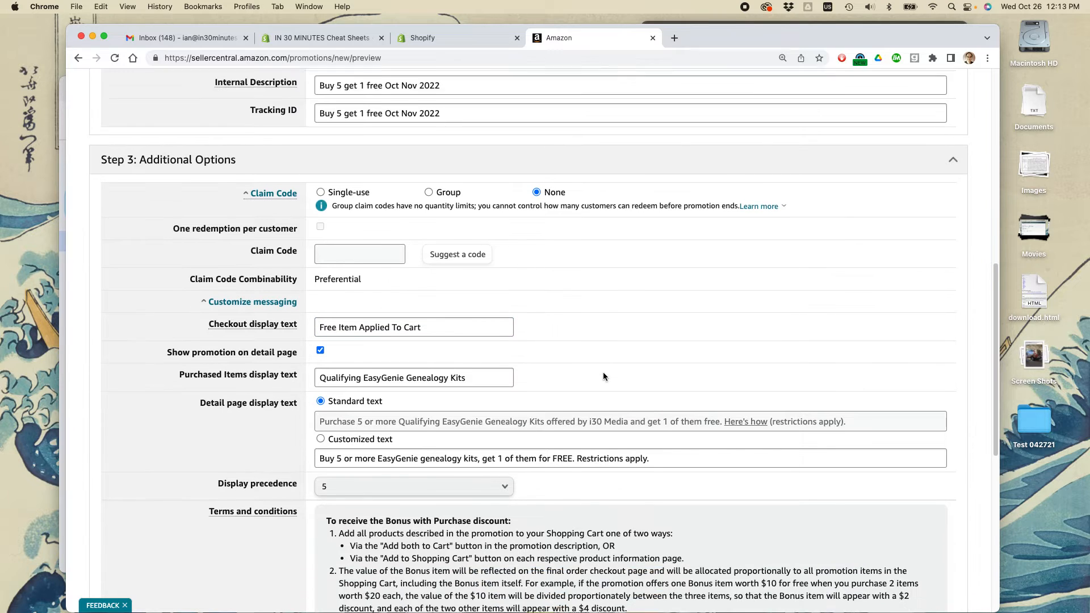
pyautogui.scroll(-5, 605, 376)
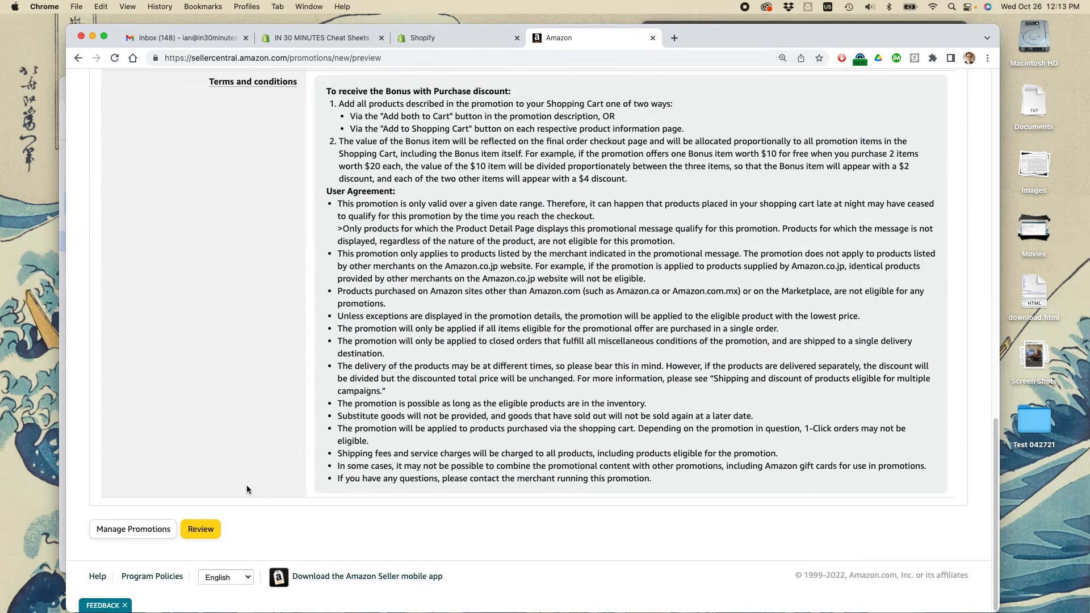
pyautogui.click(201, 531)
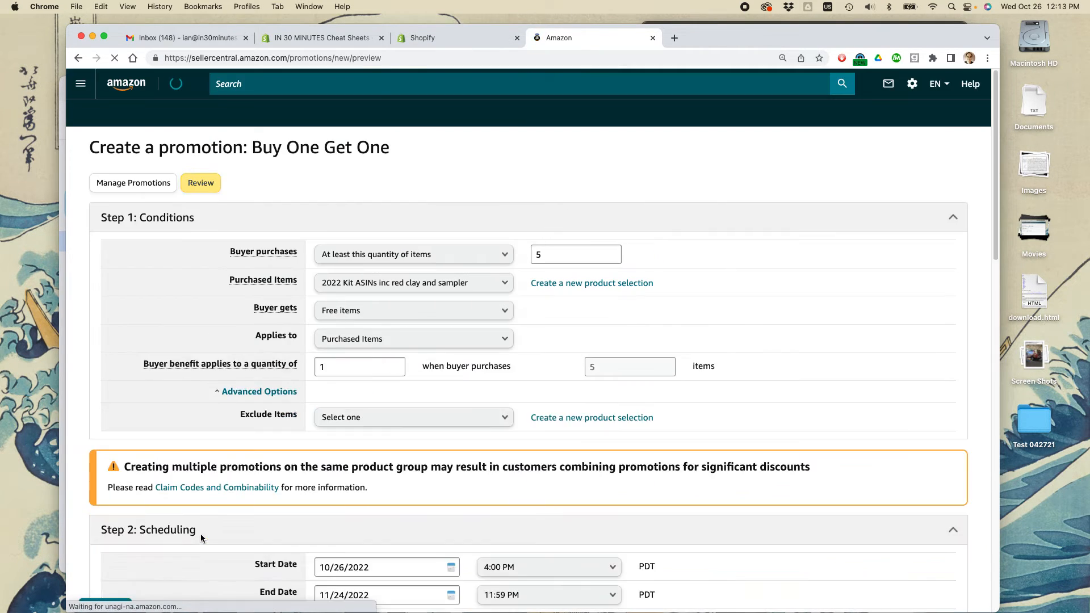
# - Remove the words "To Cart" from the end of the checkout display text and resubmit the promotion for review
pyautogui.scroll(-2, 486, 373)
pyautogui.scroll(-10, 486, 372)
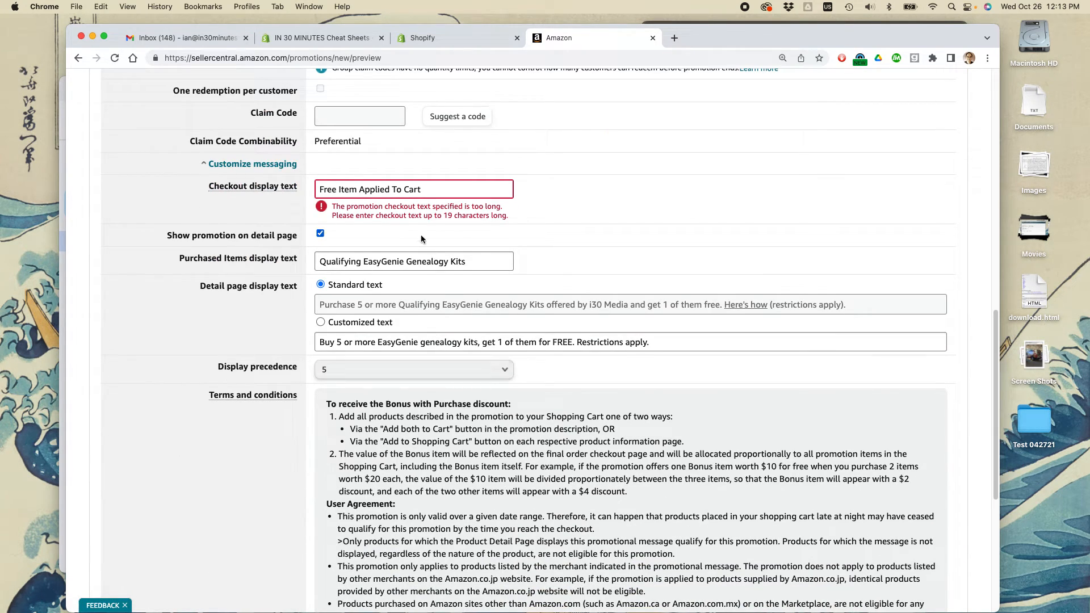
pyautogui.click(357, 189)
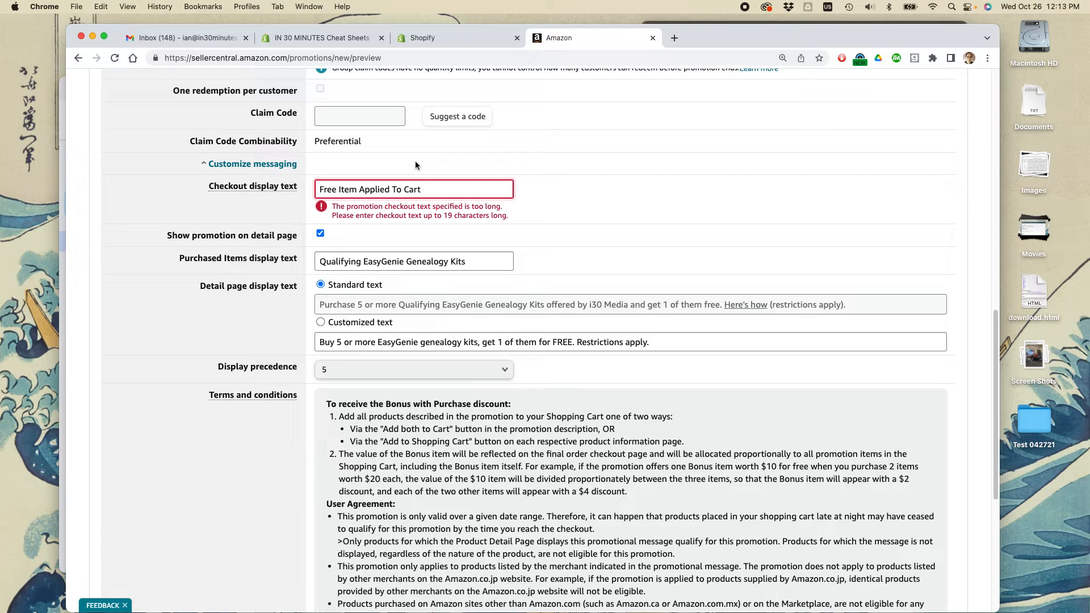
pyautogui.hotkey('alt', 'Right')
pyautogui.hotkey('alt', 'shift', 'Right')
pyautogui.hotkey('alt', 'shift', 'Right')
pyautogui.press('BackSpace')
pyautogui.scroll(-5, 578, 233)
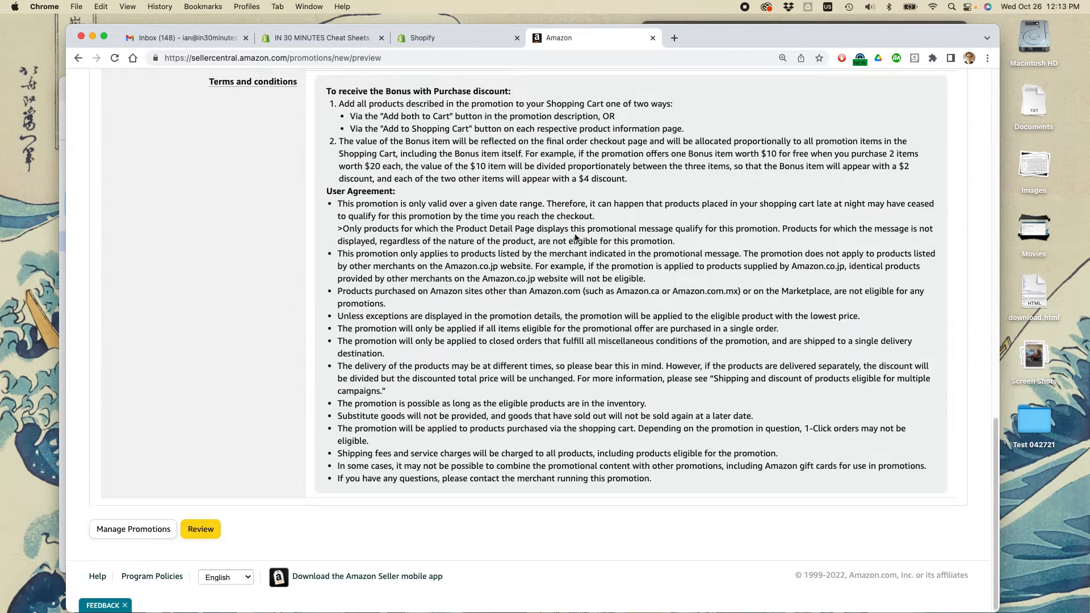
pyautogui.click(193, 526)
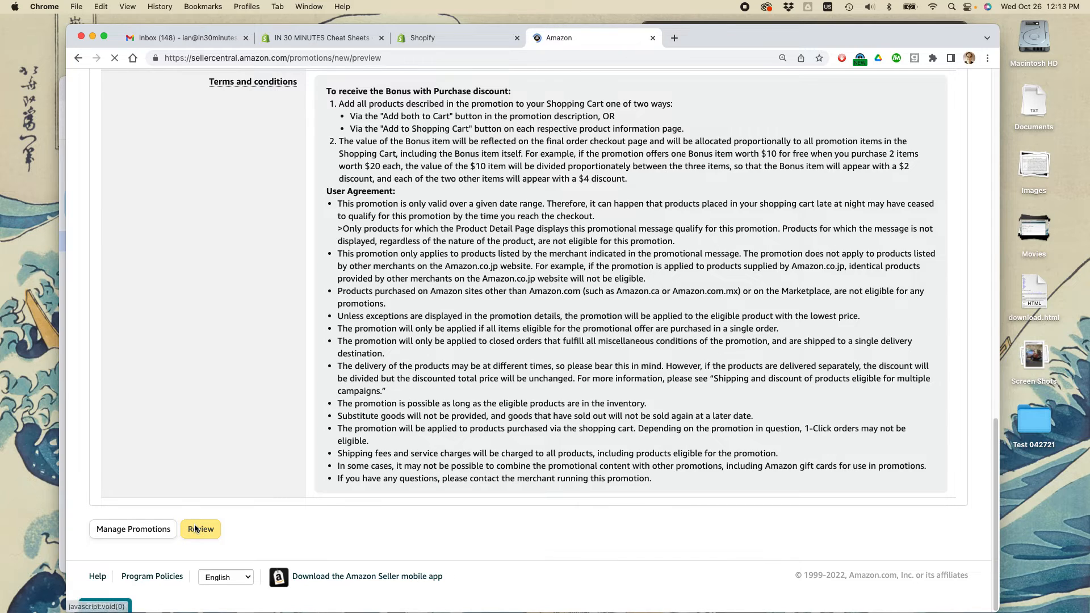
# - Review the promotion's conditions, scheduling, messaging and terms, and submit the promotion to create it
pyautogui.scroll(-9, 429, 368)
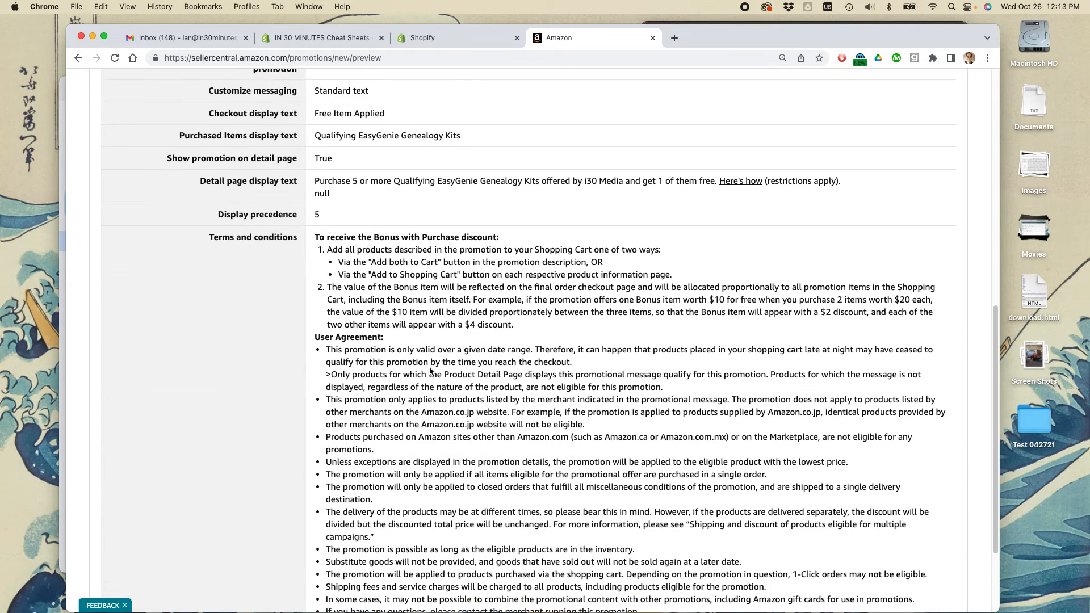
pyautogui.scroll(9, 430, 369)
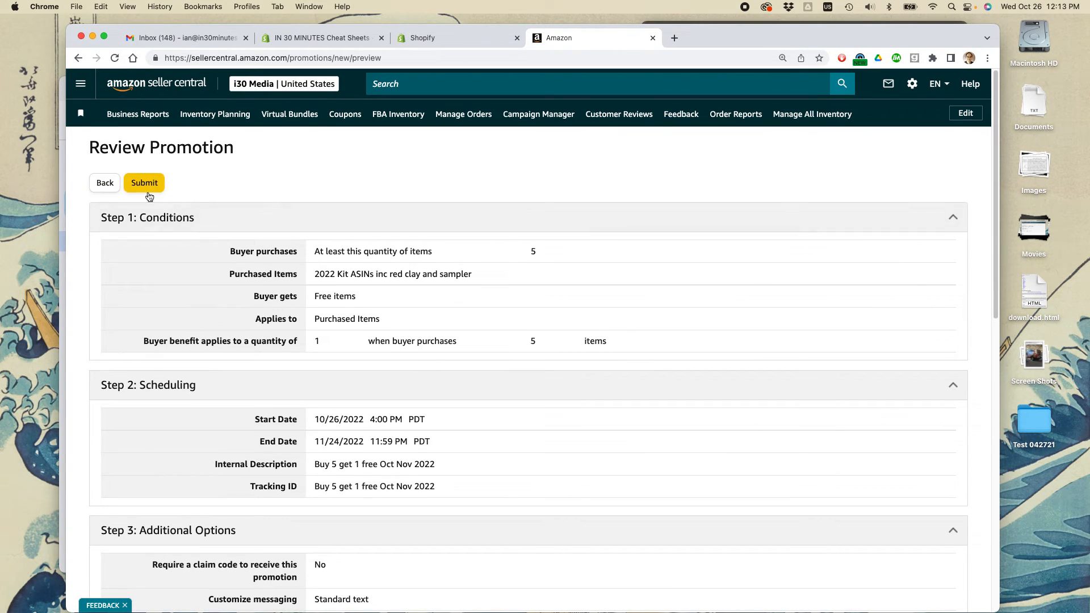
pyautogui.click(147, 185)
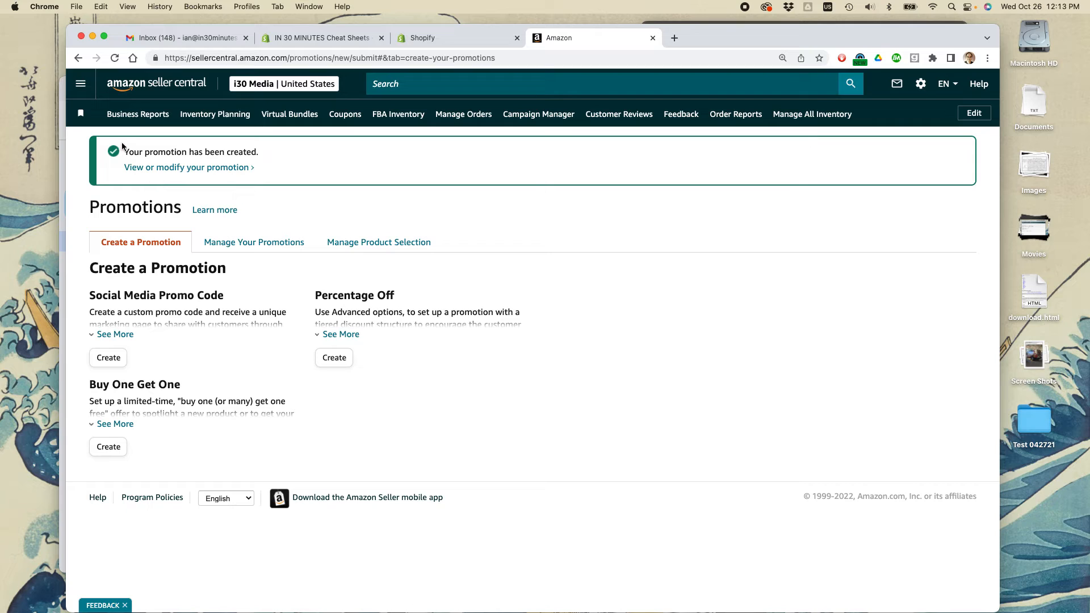
pyautogui.moveTo(123, 151); pyautogui.dragTo(290, 164)
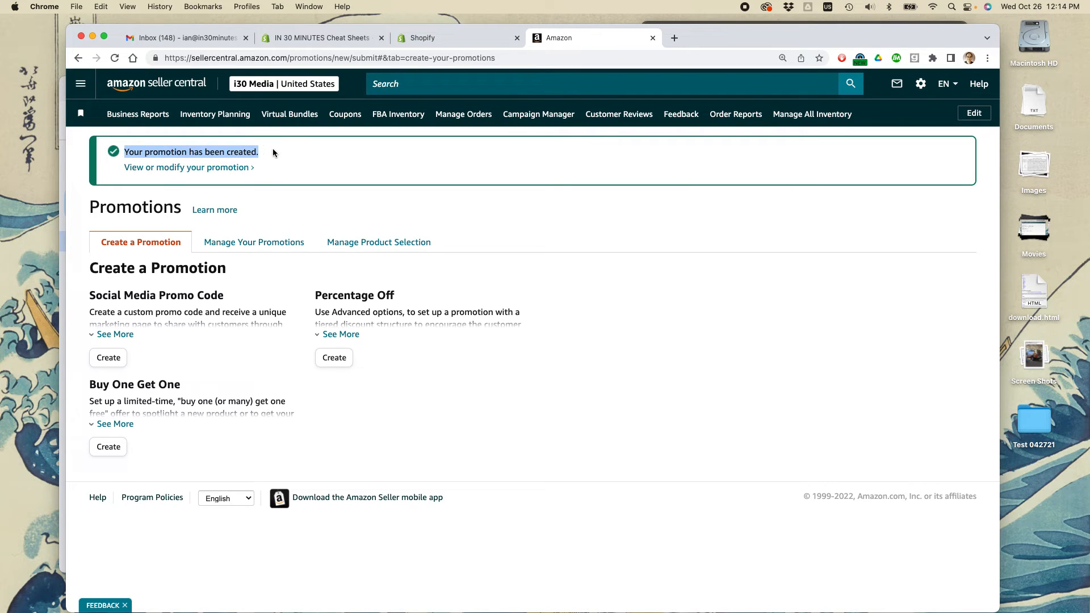
# - Switch to Safari to view the Lean Media blog page
pyautogui.press('super+Tab')
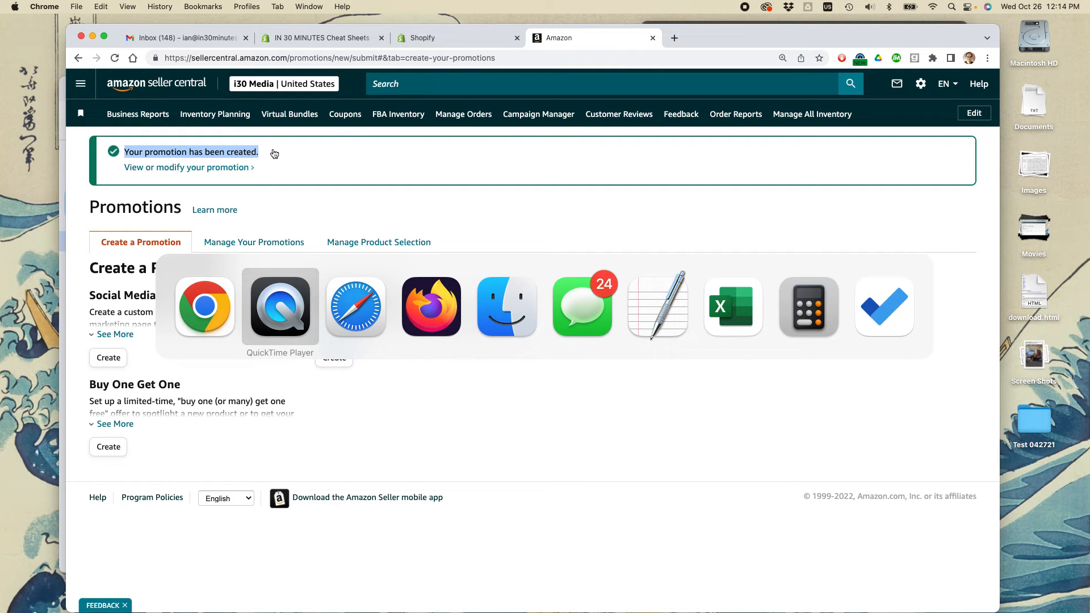
pyautogui.press('super+Tab')
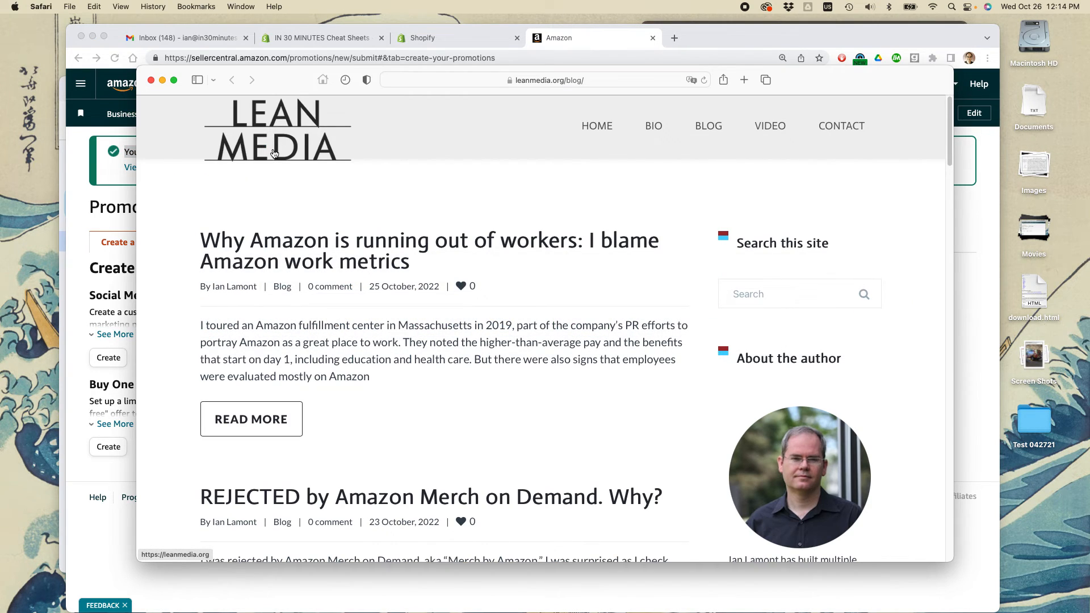